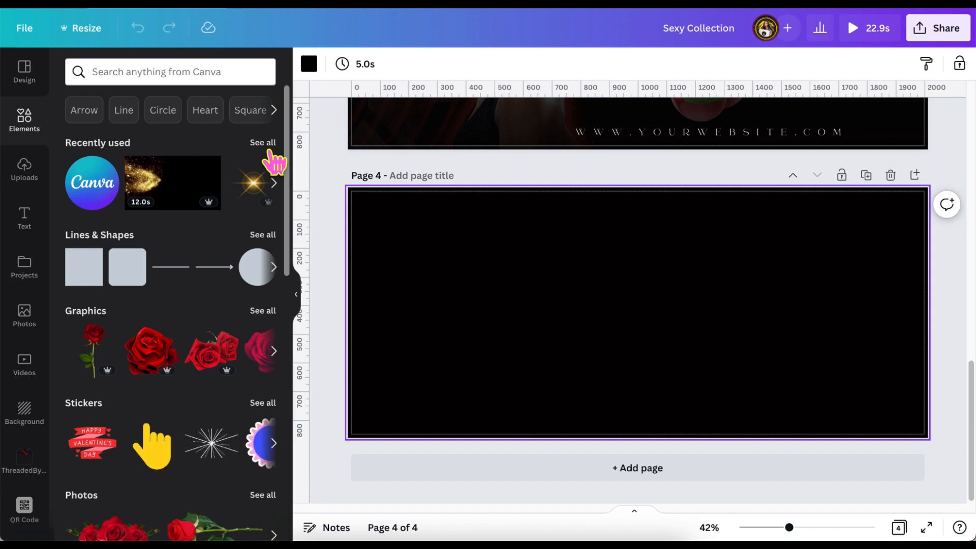
Add the red rose graphic from the recently used elements to page 4 and place it toward the page's upper-left.
click(267, 147)
scroll(203, 418, down, 5)
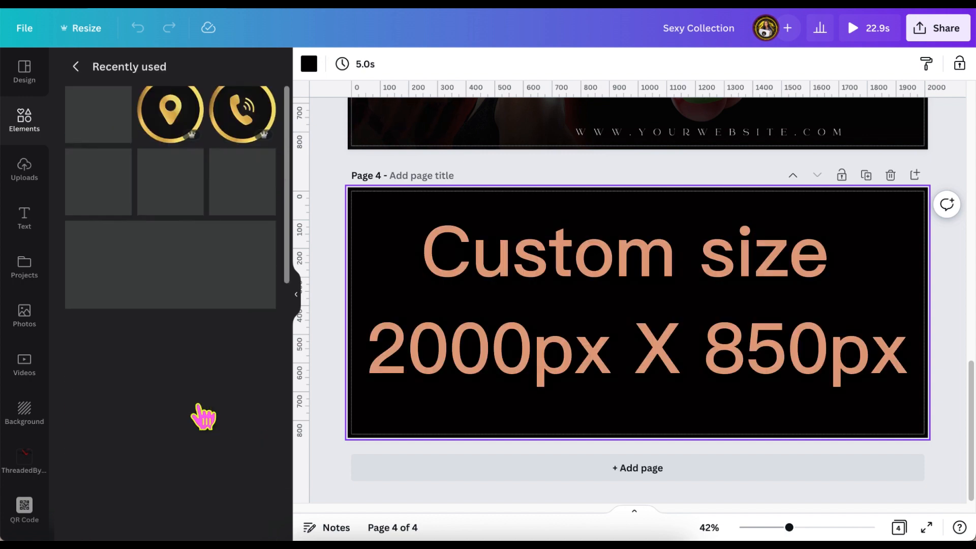
scroll(200, 407, down, 5)
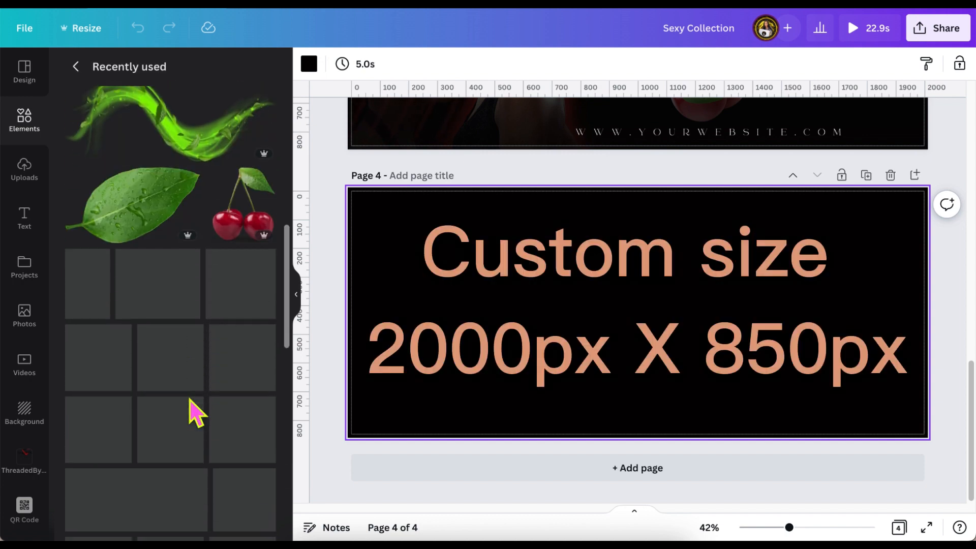
scroll(196, 413, down, 3)
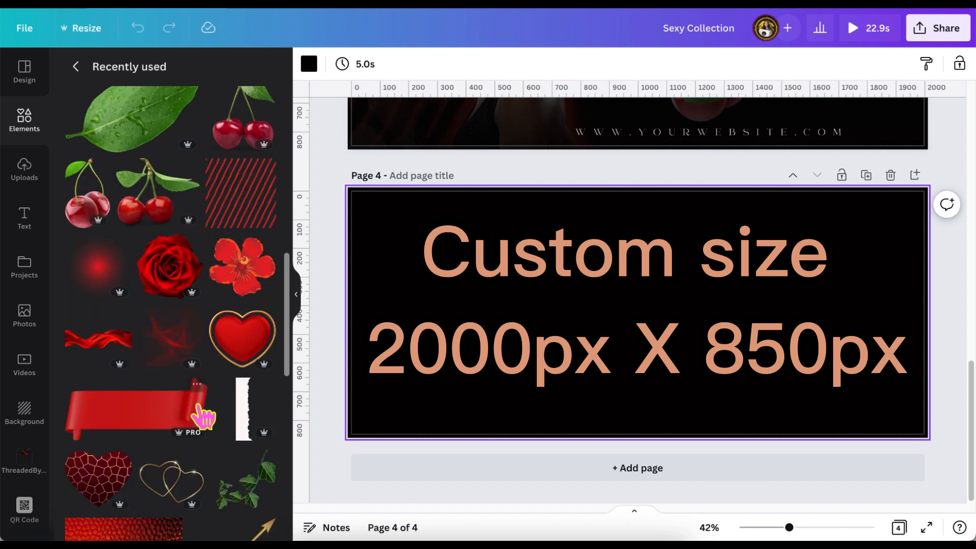
scroll(204, 416, down, 1)
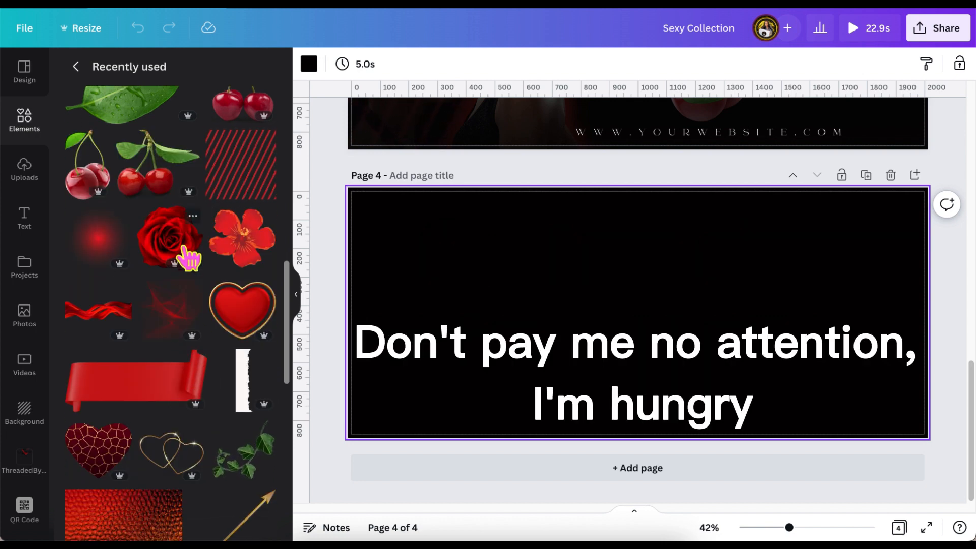
click(189, 257)
drag(653, 331, 468, 230)
Duplicate the rose repeatedly until a row of eight spans the full width of page 4.
click(350, 145)
click(421, 148)
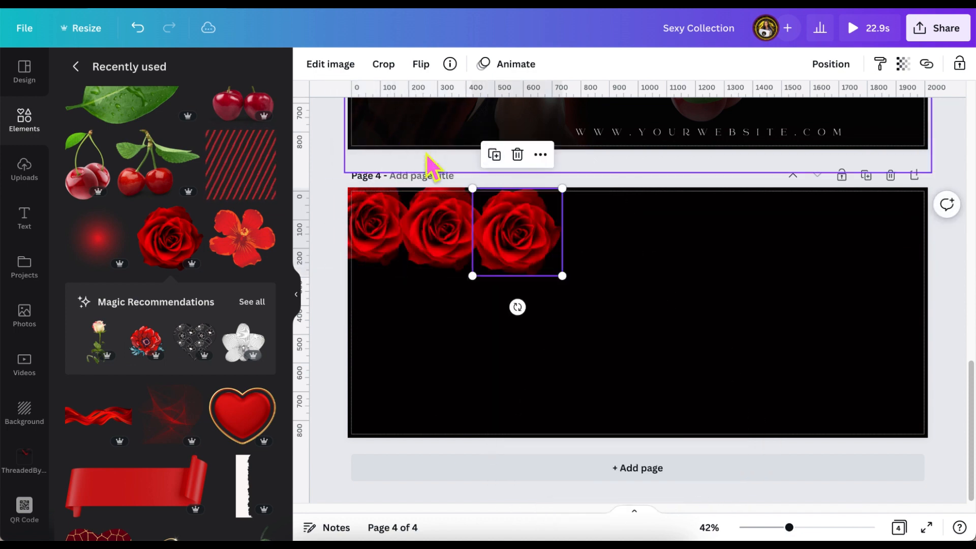
click(495, 155)
click(565, 160)
click(642, 166)
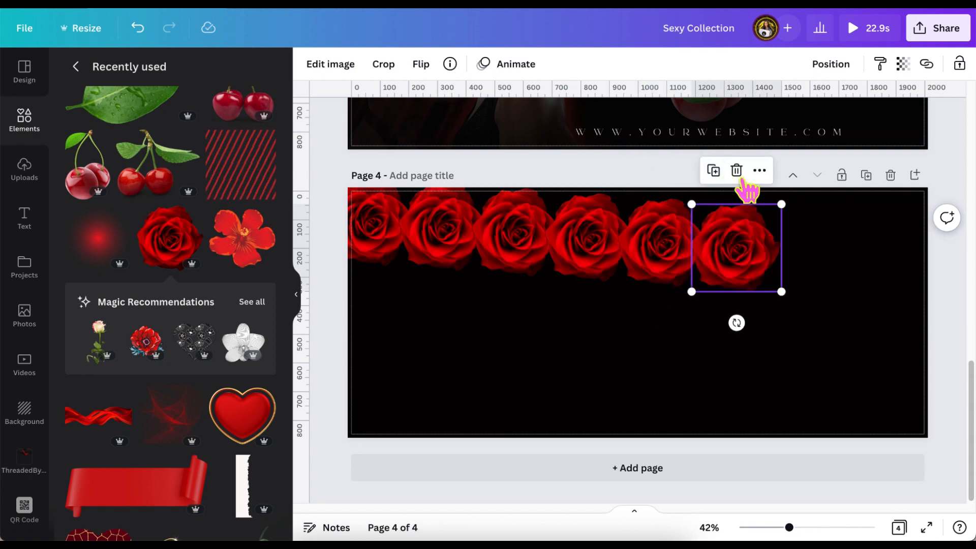
click(713, 168)
click(786, 169)
Select all eight roses, tidy up their spacing and alignment, and group them.
click(338, 222)
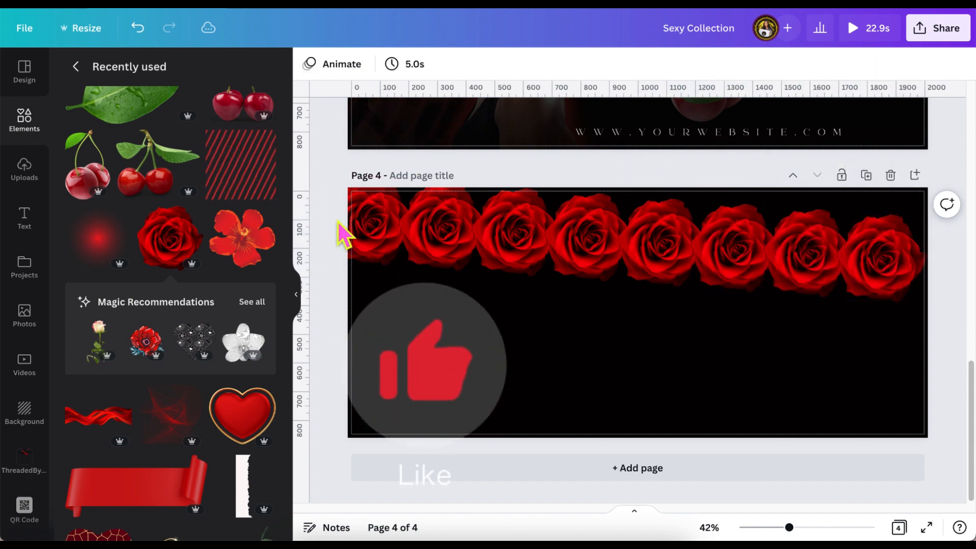
drag(742, 246, 899, 79)
click(864, 69)
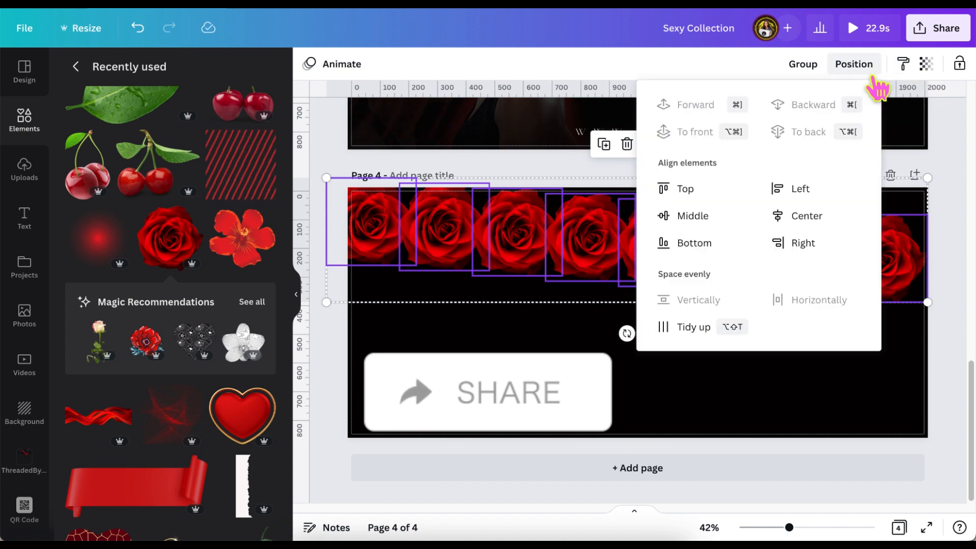
click(693, 329)
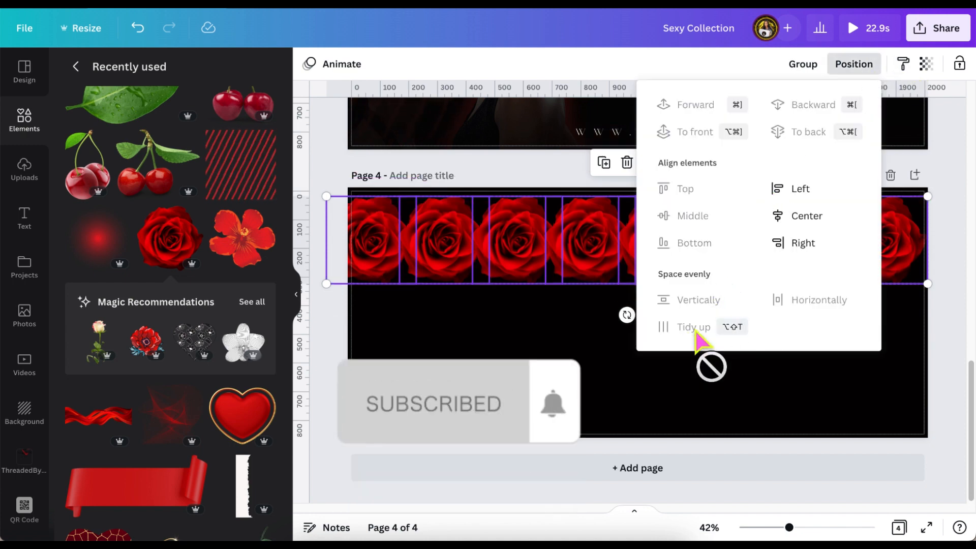
click(954, 354)
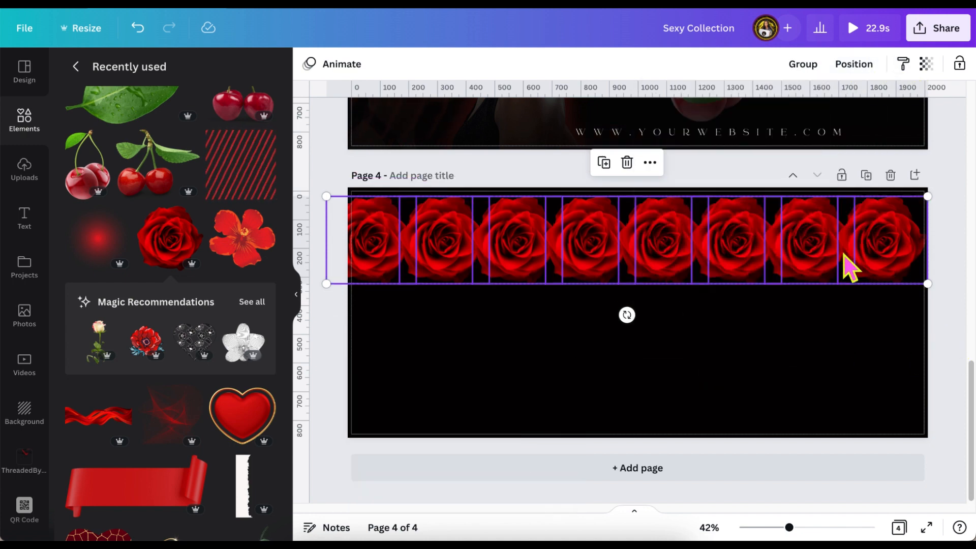
click(819, 74)
Move the rose group up over the page's top edge so only the lower half of the flowers shows.
click(713, 246)
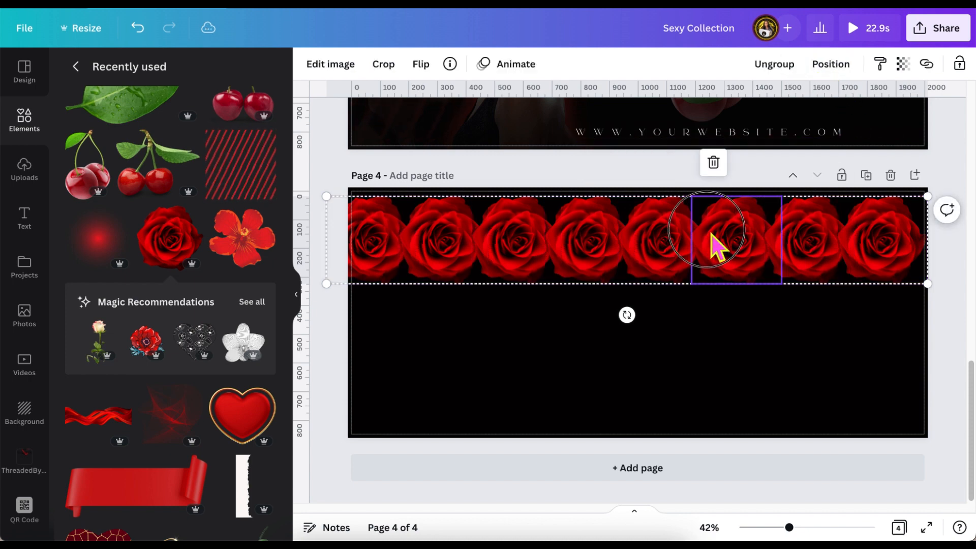
drag(712, 246, 726, 191)
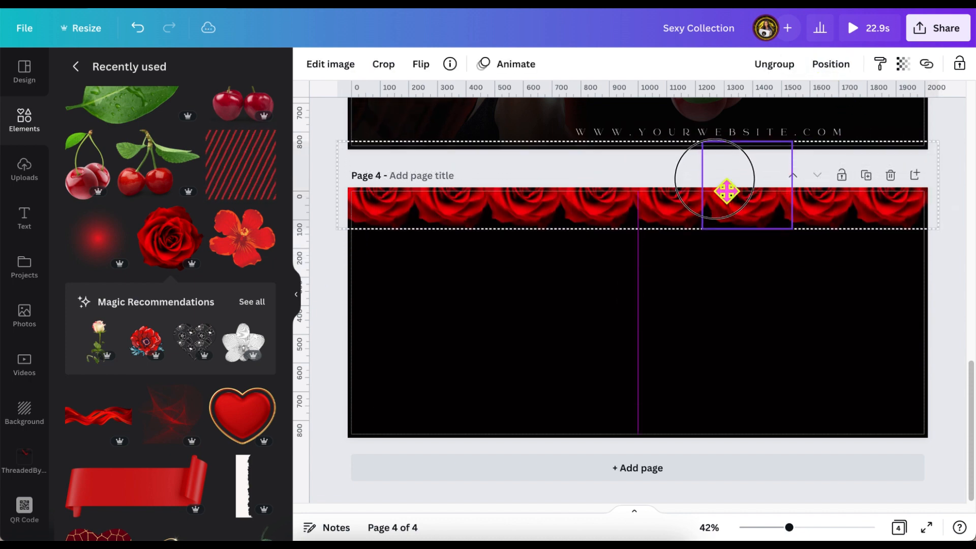
click(771, 294)
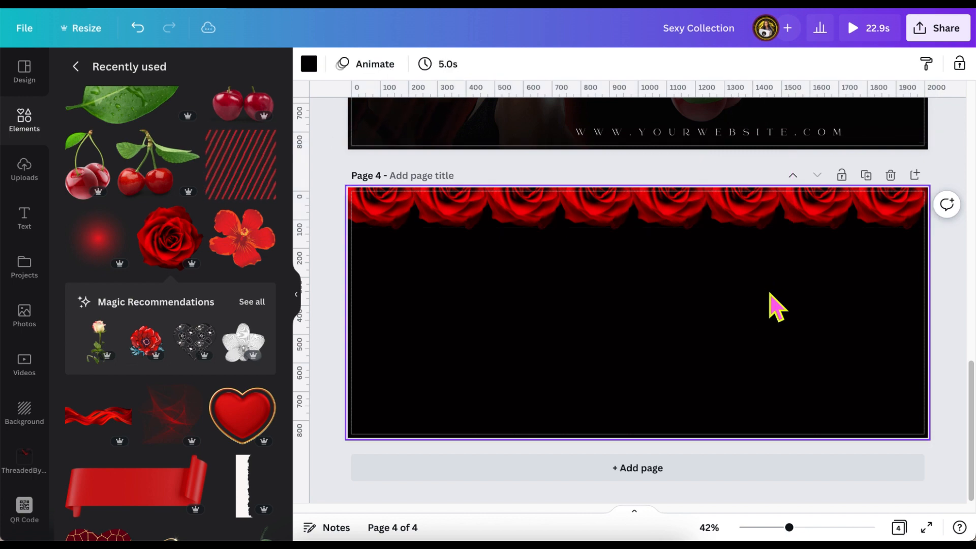
Set the rose group's transparency to about 54.
click(918, 152)
scroll(917, 169, up, 5)
scroll(921, 173, down, 5)
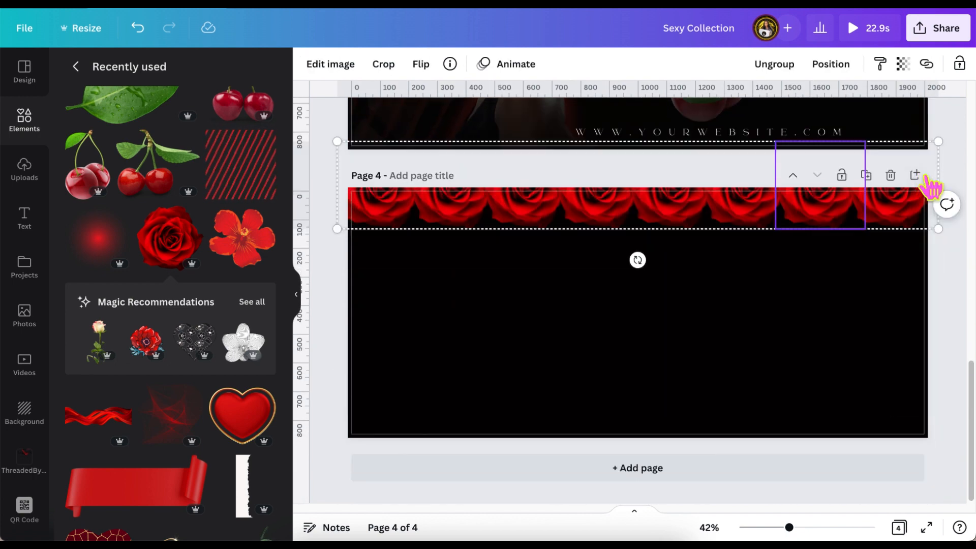
click(939, 143)
click(913, 70)
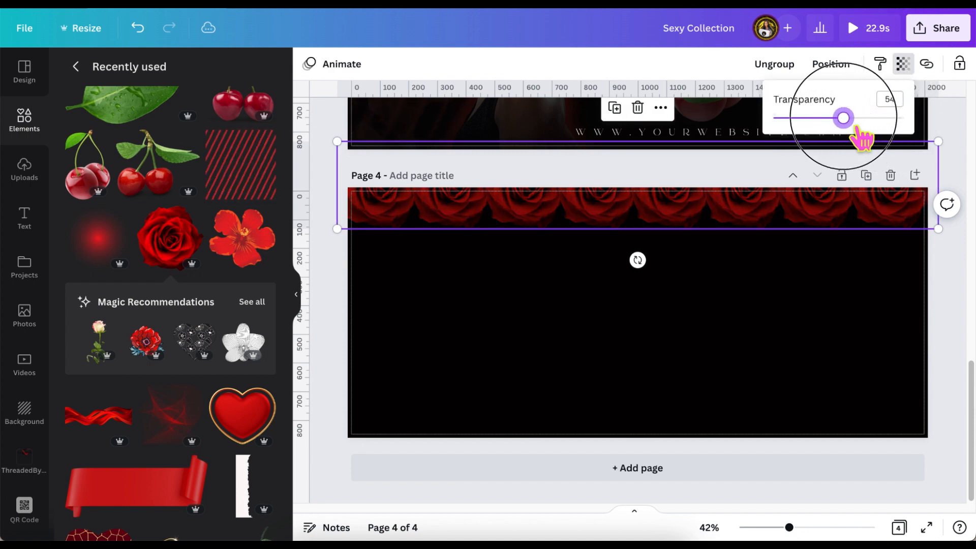
Add the red radial glow graphic, move it to the page's upper-left, and enlarge it to about 700 px wide.
click(103, 255)
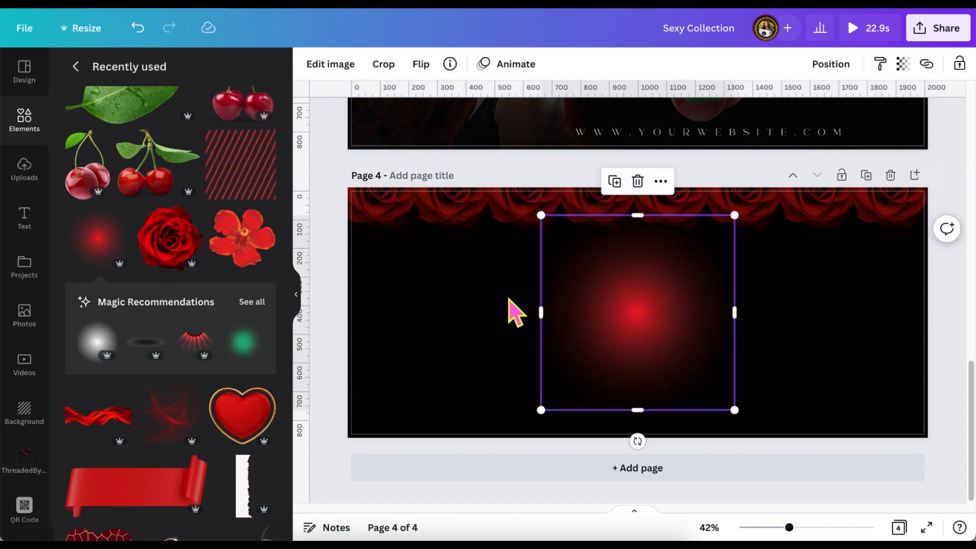
click(462, 73)
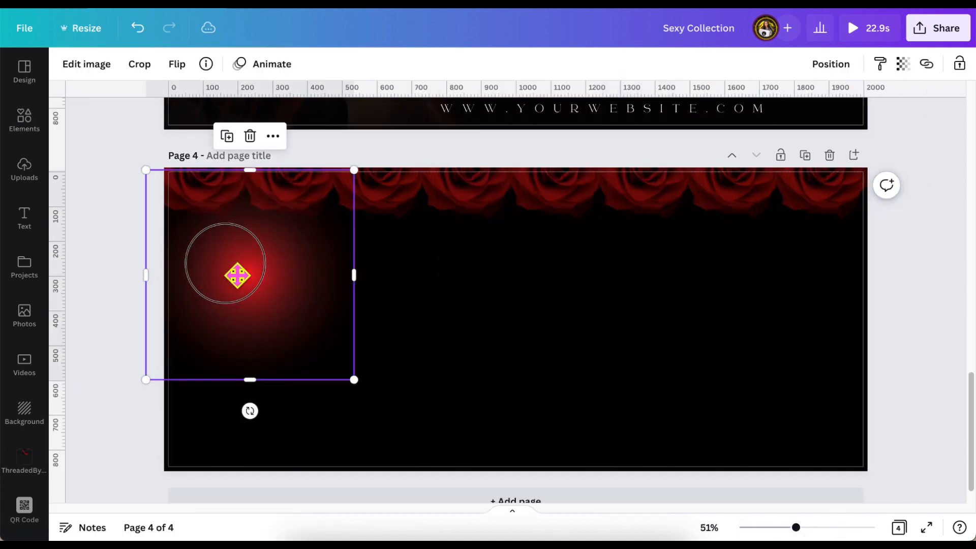
drag(235, 274, 206, 236)
drag(326, 341, 370, 377)
drag(307, 303, 395, 315)
Duplicate the red glow five times to form an overlapping row of six across the page.
click(213, 409)
click(337, 409)
click(461, 410)
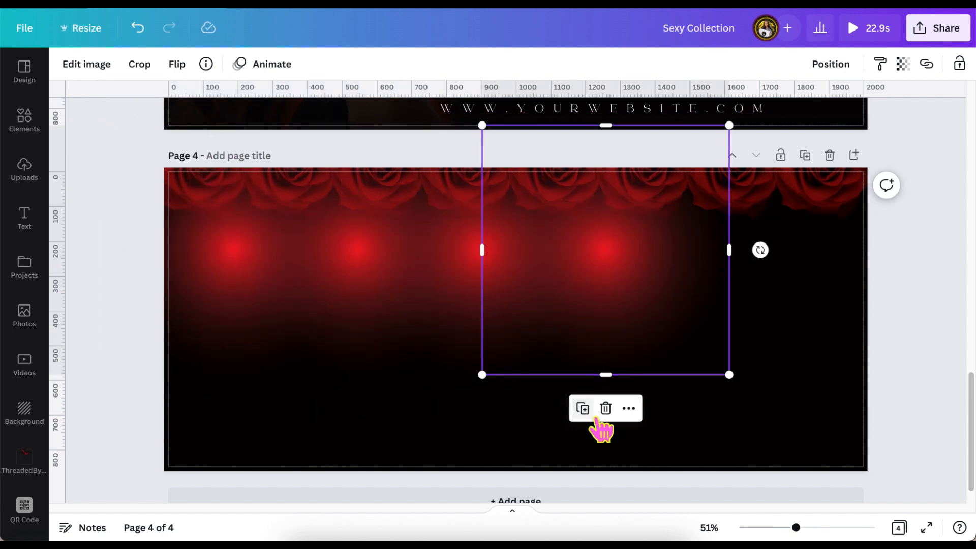
click(585, 410)
click(707, 408)
Select all six red glows and group them.
drag(110, 282, 883, 289)
click(856, 65)
click(856, 66)
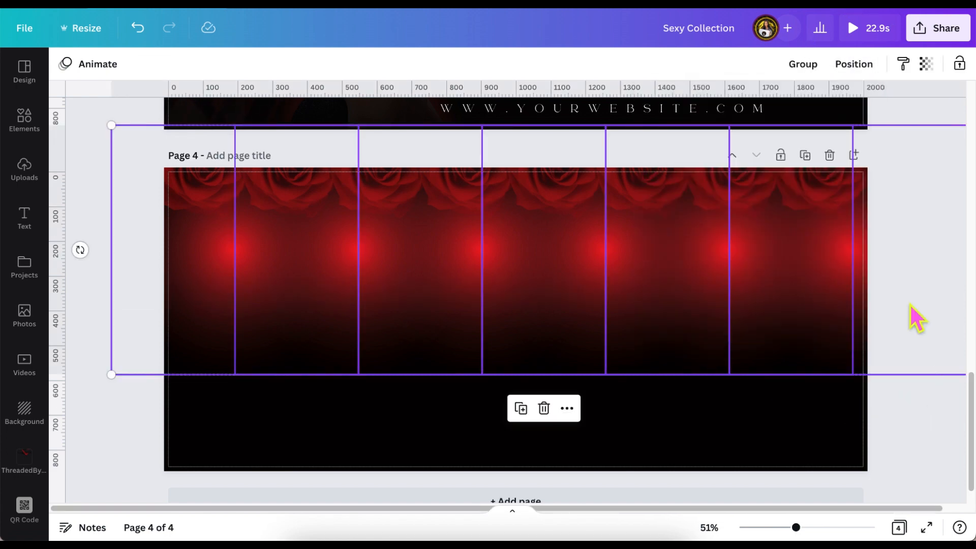
click(885, 270)
click(803, 64)
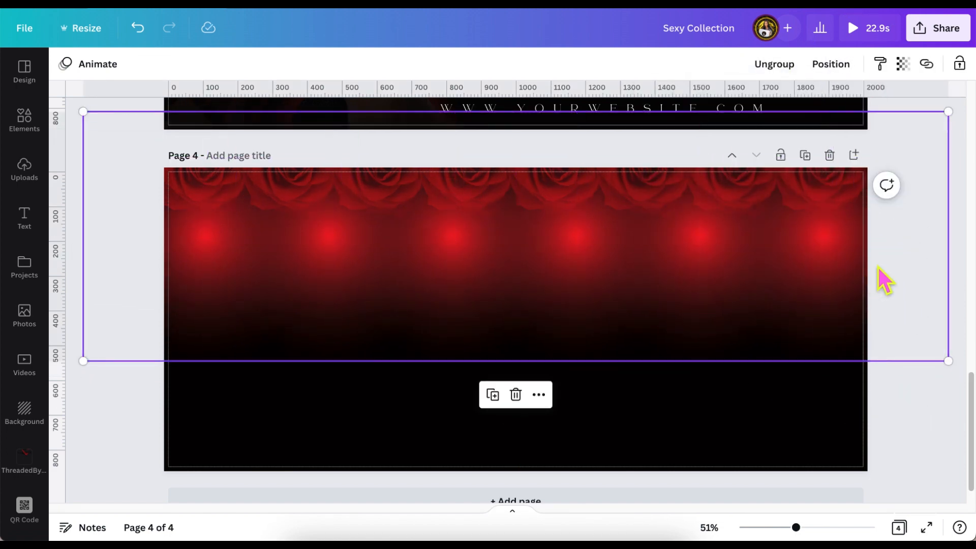
Send the glow group backward behind the roses and shift it up toward the page's top edge.
click(830, 64)
click(789, 105)
drag(894, 292, 882, 231)
Add the Digital Glitch Red Lines graphic to page 4 and view its element details.
click(25, 118)
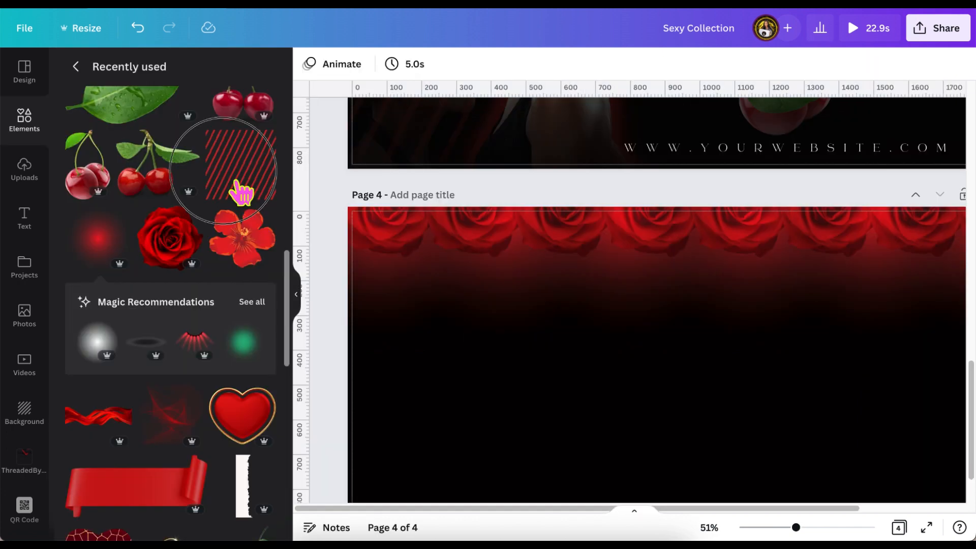
click(242, 192)
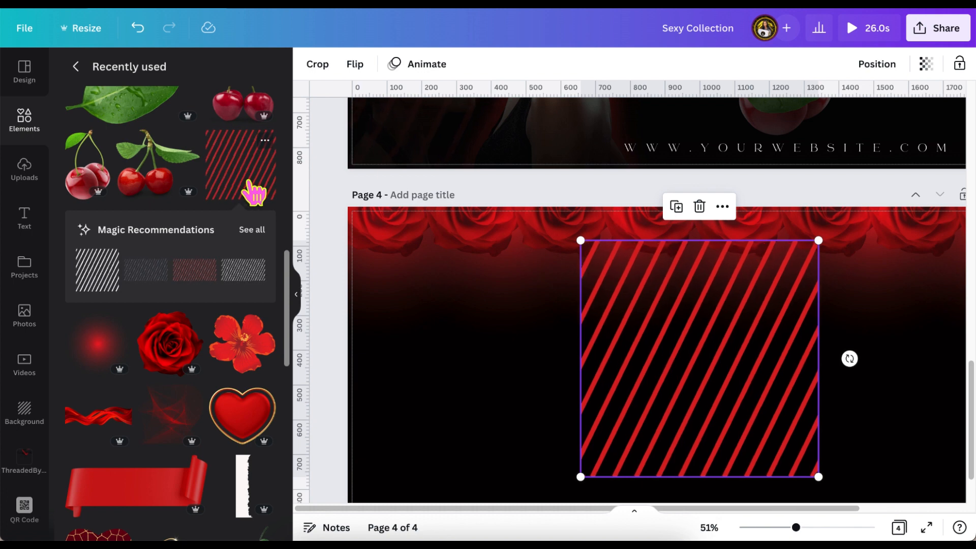
click(265, 140)
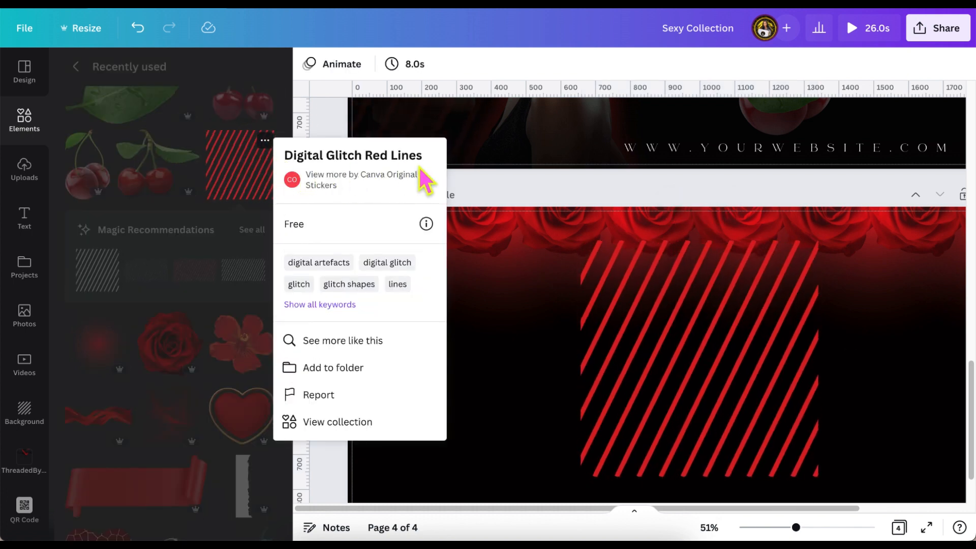
click(333, 116)
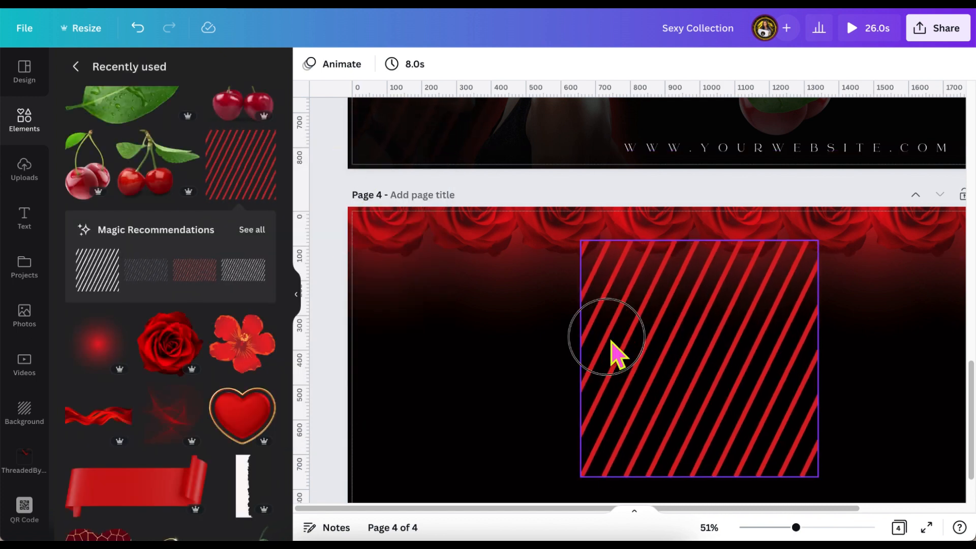
Move the red lines to the page's left side and enlarge them to about 790 px wide, reaching the bottom edge.
drag(618, 354, 462, 367)
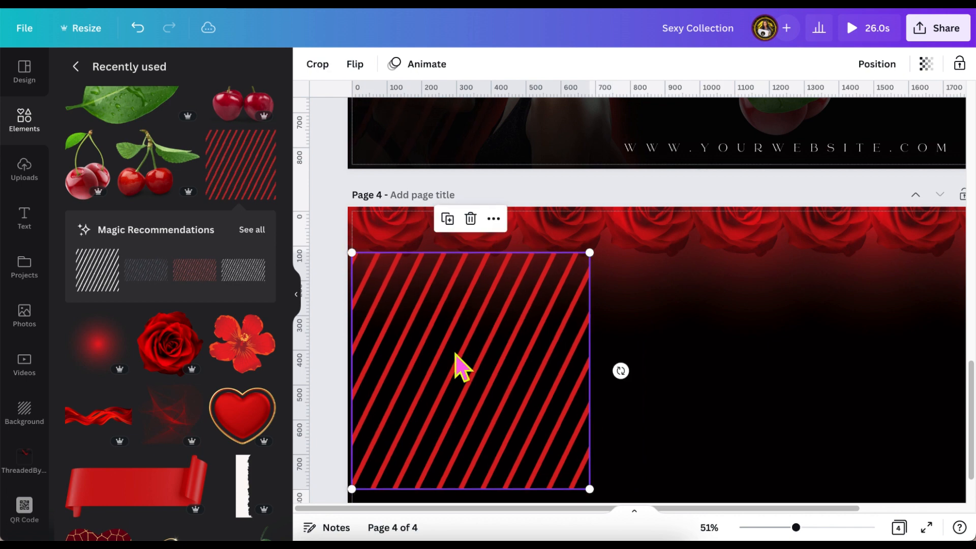
scroll(460, 365, down, 2)
drag(589, 423, 616, 449)
drag(508, 349, 495, 336)
scroll(503, 328, up, 2)
drag(602, 259, 613, 246)
scroll(555, 292, down, 2)
mouse_move(554, 307)
mouse_down()
mouse_move(572, 307)
mouse_move(562, 309)
mouse_up()
Send the red lines backward and set their transparency to 30.
click(877, 64)
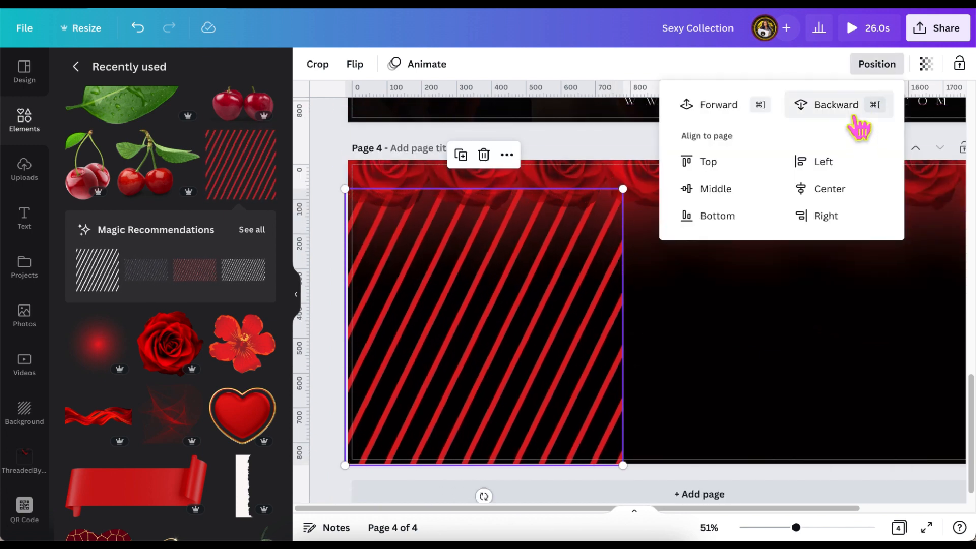
click(855, 118)
click(927, 64)
drag(926, 118, 836, 117)
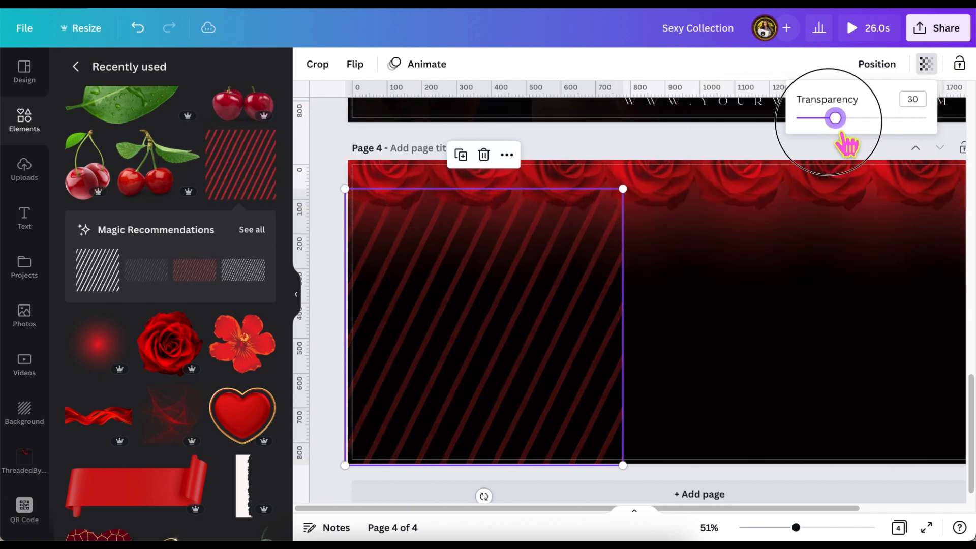
Duplicate the faded woman portrait on page 3 and move the copy to the left side of page 4.
scroll(331, 206, up, 3)
click(418, 228)
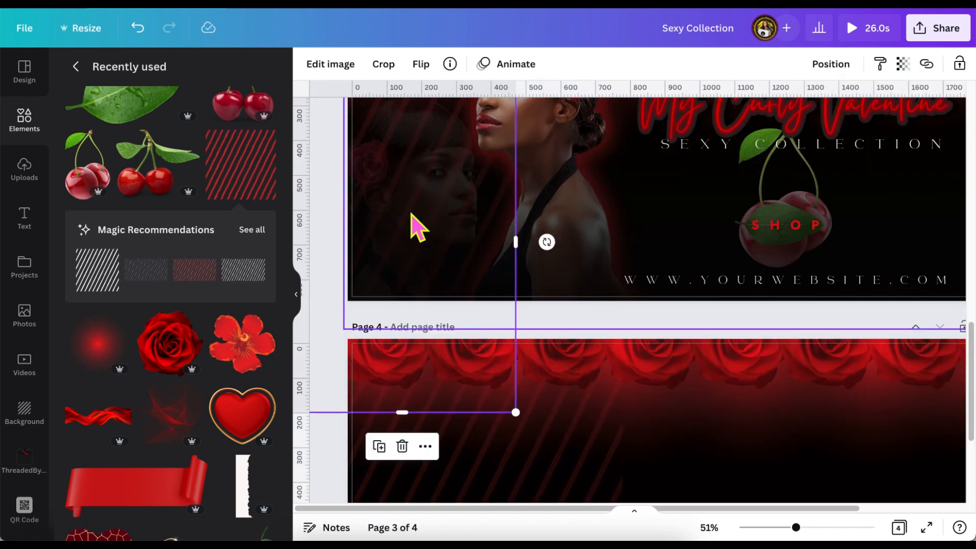
click(380, 446)
drag(496, 432, 484, 438)
scroll(484, 440, down, 4)
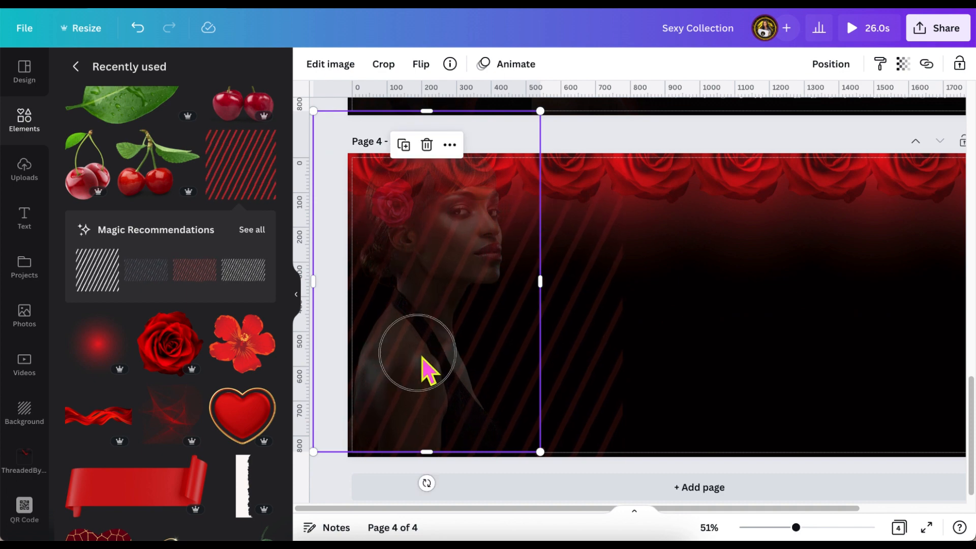
drag(422, 358, 431, 405)
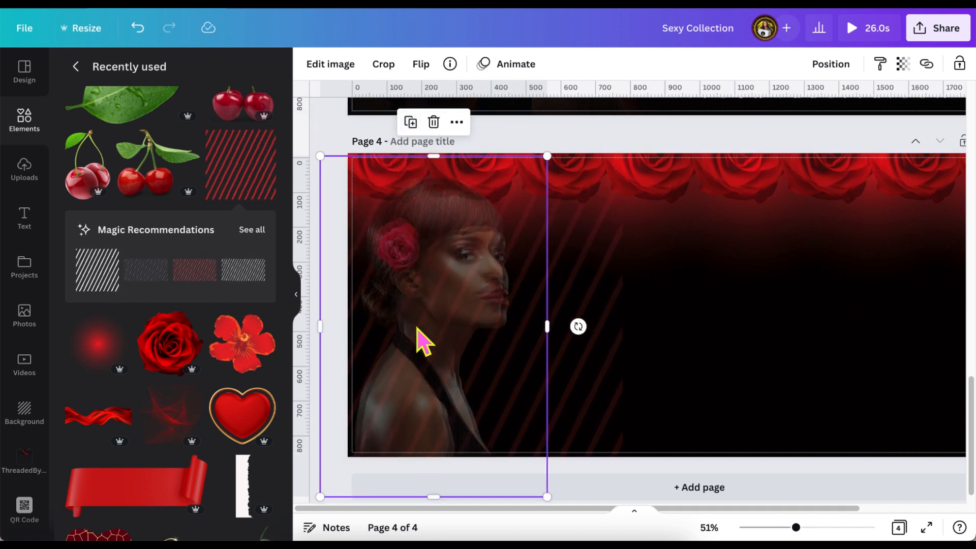
Place a second copy of the faded portrait toward the right side of page 4.
drag(420, 338, 800, 312)
drag(807, 363, 829, 376)
scroll(816, 372, up, 1)
scroll(816, 372, down, 1)
Shift the left portrait slightly down and left, and send it to the back.
click(432, 407)
drag(434, 408, 422, 440)
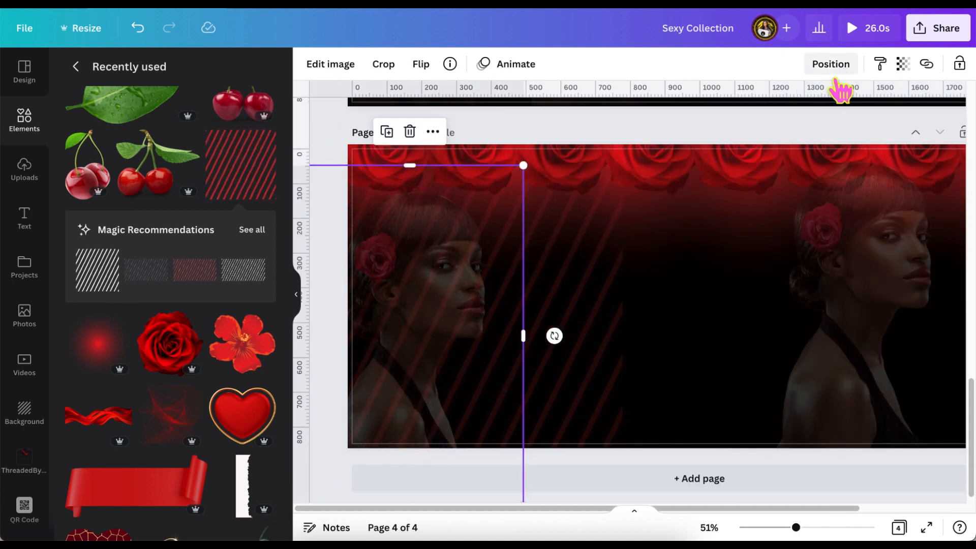
click(834, 70)
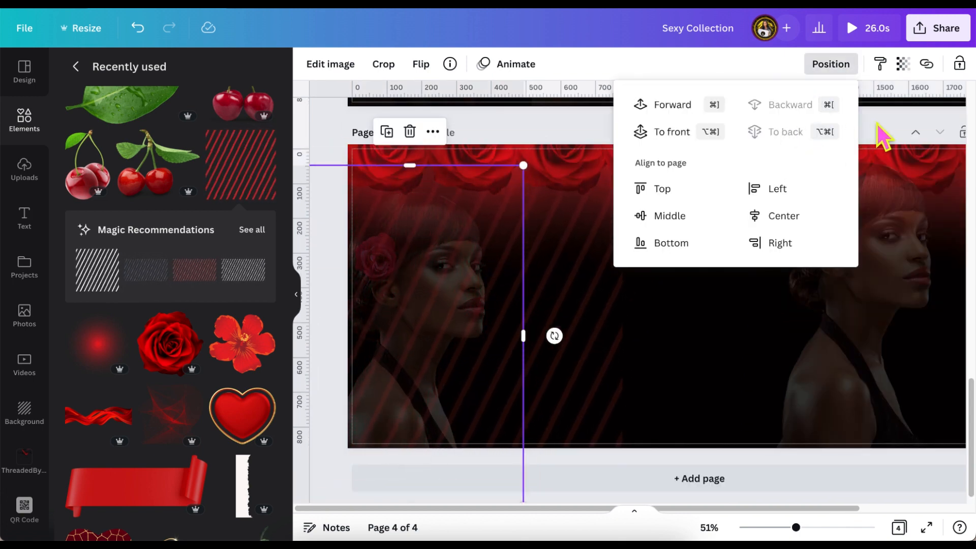
click(878, 124)
Move the right-hand portrait to the left-centre of page 4 and flip it horizontally to face the other portrait.
drag(844, 384, 626, 365)
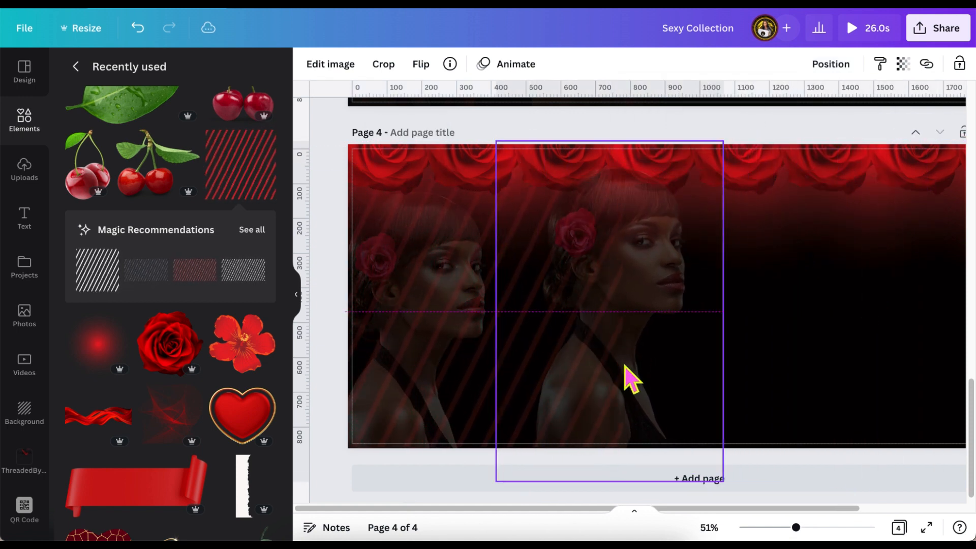
drag(799, 528, 819, 528)
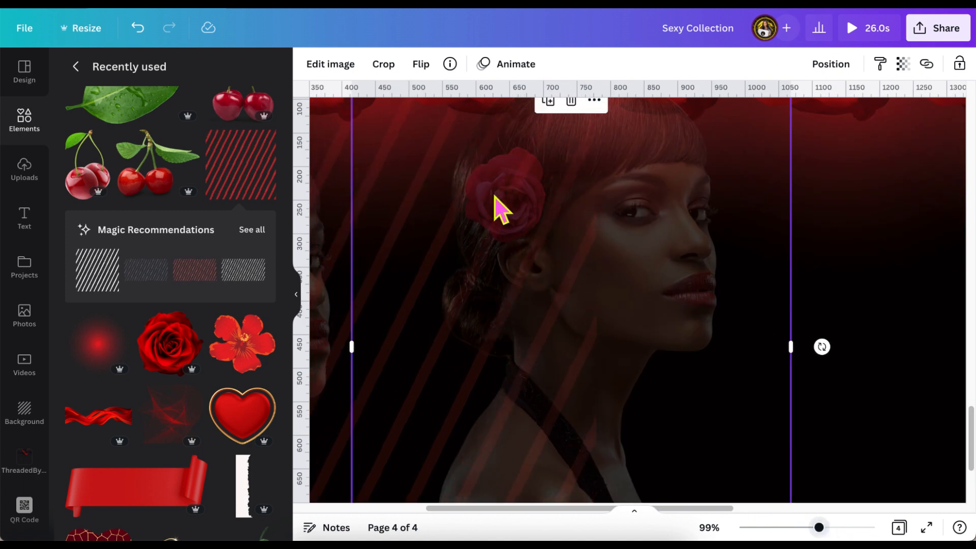
click(297, 295)
click(177, 63)
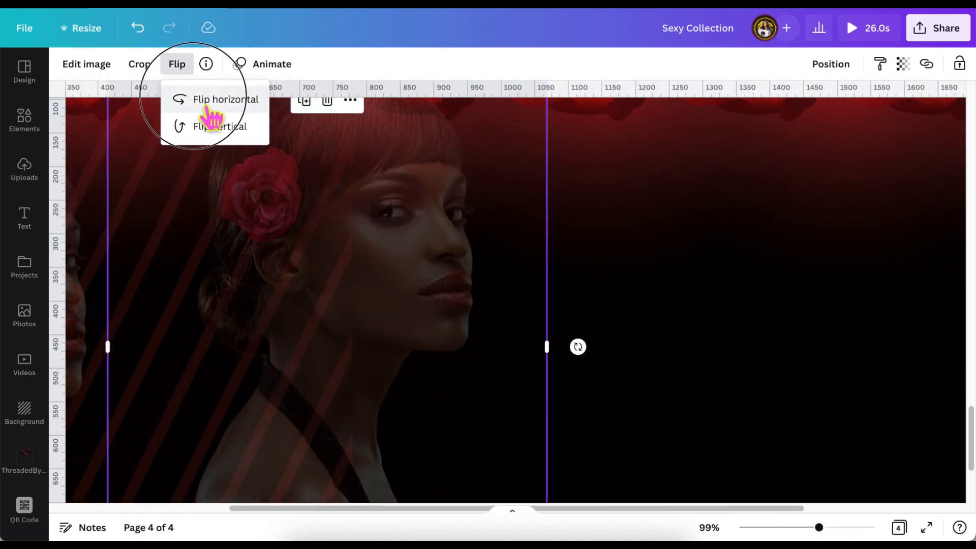
Raise the flipped portrait's transparency setting to the maximum so it is fully opaque.
click(831, 64)
click(903, 64)
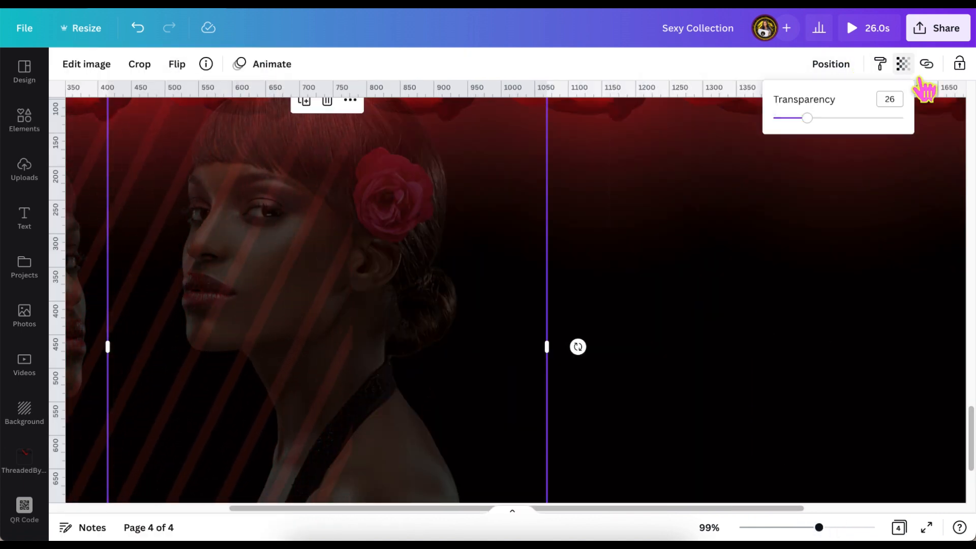
drag(844, 133, 915, 136)
drag(819, 528, 800, 527)
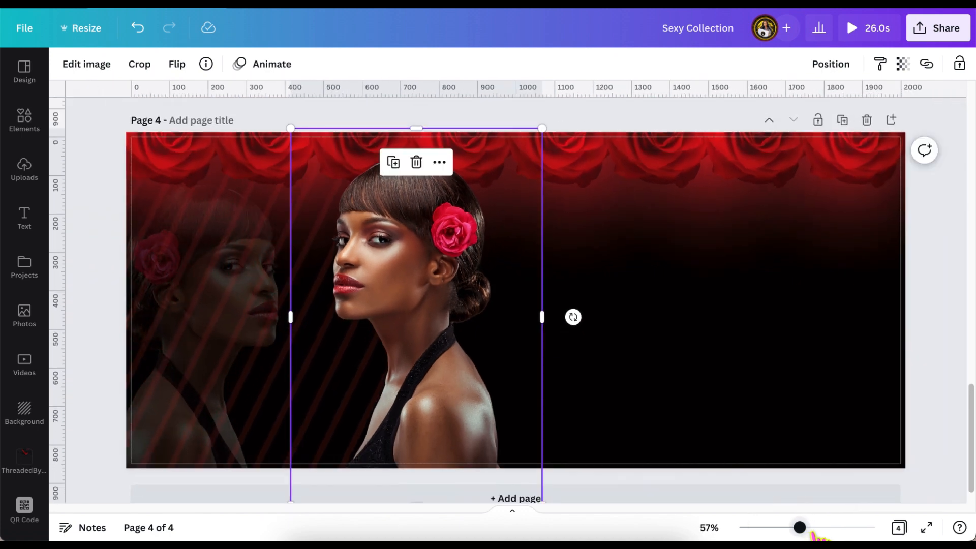
Move the faded portrait lower and slightly left, and shift the bright portrait a little to the left.
click(179, 430)
click(179, 431)
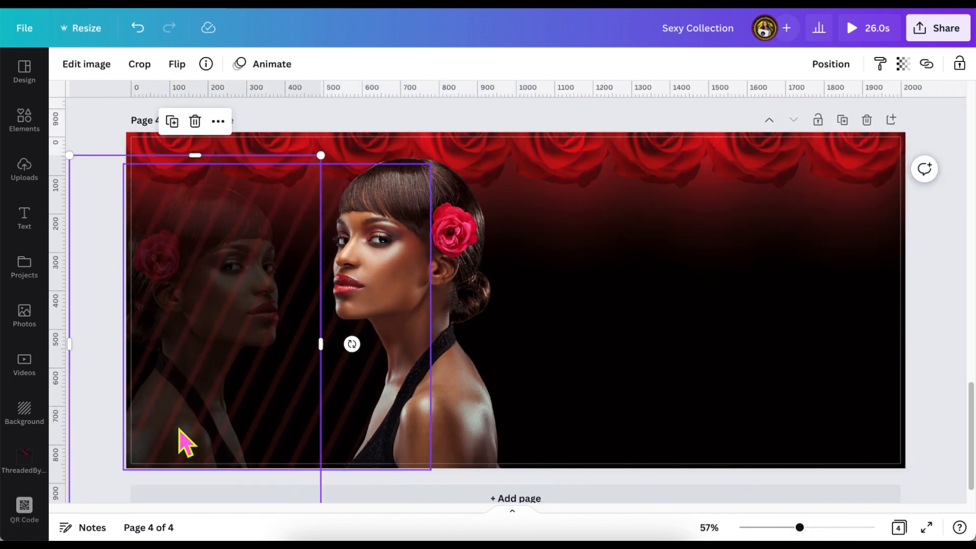
drag(104, 456, 86, 526)
mouse_move(464, 355)
mouse_down()
mouse_move(401, 352)
mouse_move(482, 355)
mouse_move(671, 318)
mouse_move(468, 312)
mouse_move(448, 319)
mouse_move(438, 358)
mouse_move(412, 380)
mouse_move(445, 378)
mouse_move(453, 366)
mouse_up()
scroll(611, 284, up, 1)
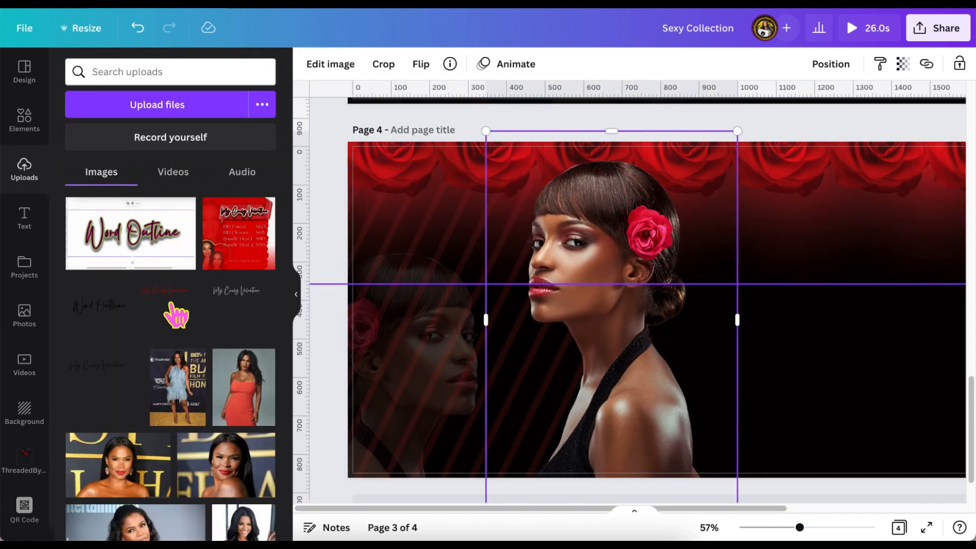
Place the uploaded red "My Curly Valentine" wordmark beside the bright portrait and crop away the empty space around it.
click(176, 305)
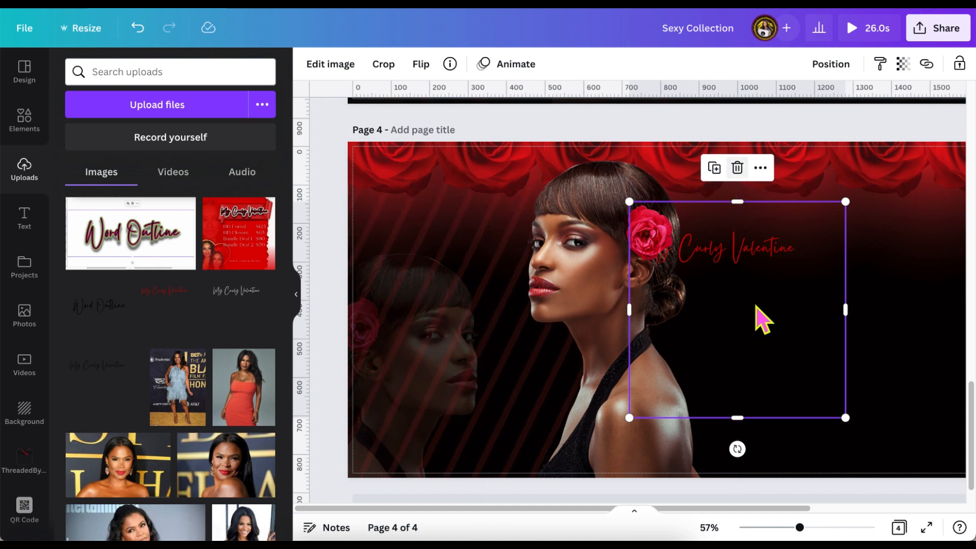
drag(756, 307, 859, 316)
drag(833, 418, 844, 284)
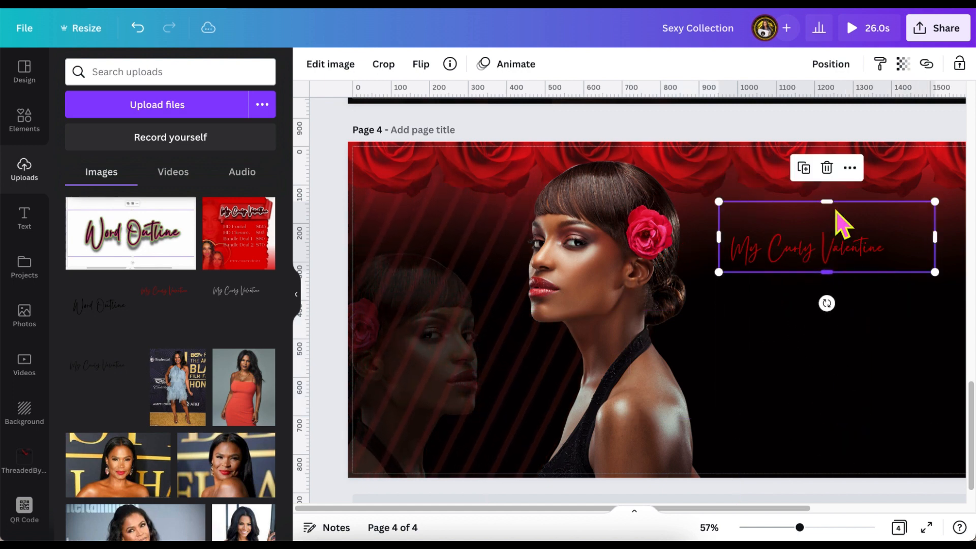
drag(837, 229, 834, 232)
click(826, 345)
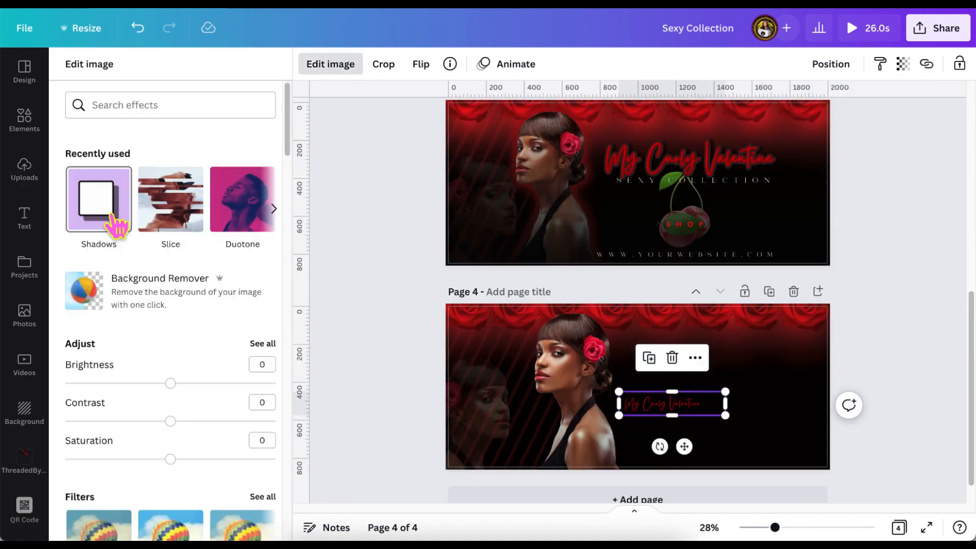
Apply a Glow shadow to the wordmark with the red #B60F13 sampled from the banner.
click(117, 224)
click(191, 148)
click(190, 149)
click(263, 240)
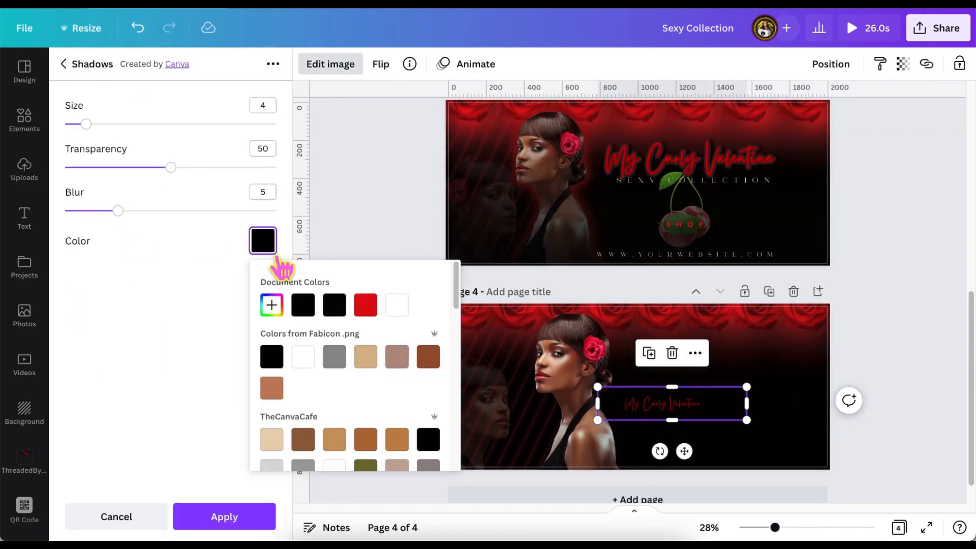
click(273, 306)
click(432, 381)
click(656, 316)
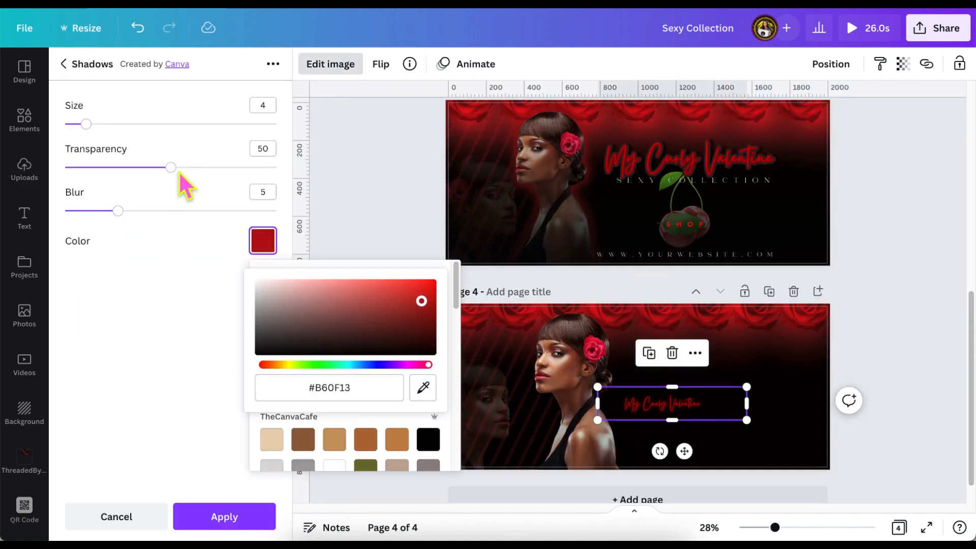
Set the wordmark glow's transparency to 100 and blur to 2, and increase its size.
drag(173, 167, 277, 167)
drag(775, 527, 820, 527)
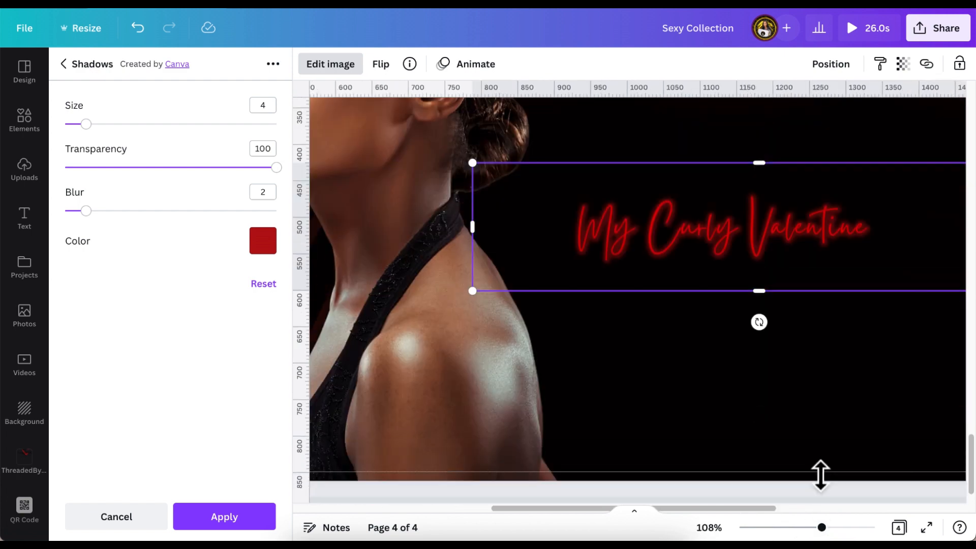
drag(86, 124, 112, 124)
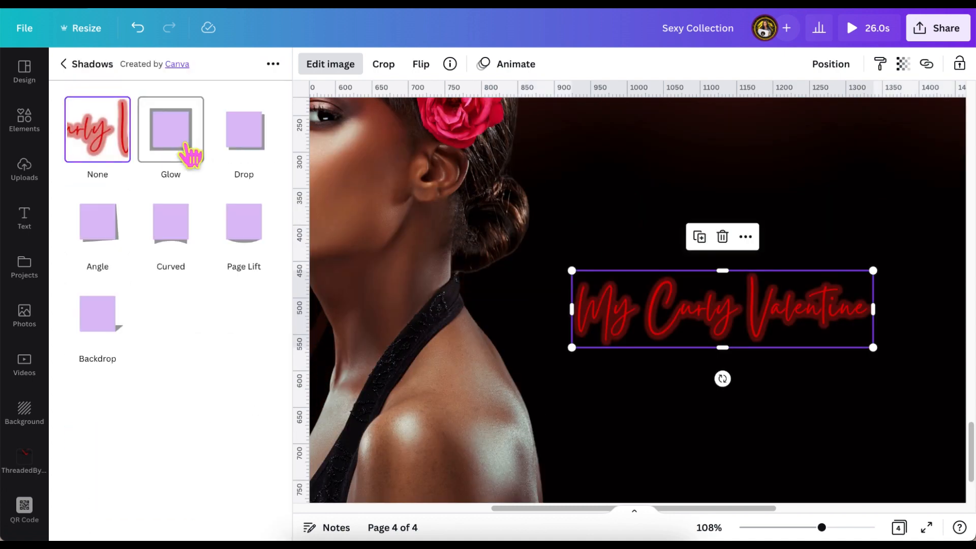
Apply another Glow shadow to the wordmark and pick its colour with the eyedropper.
click(189, 152)
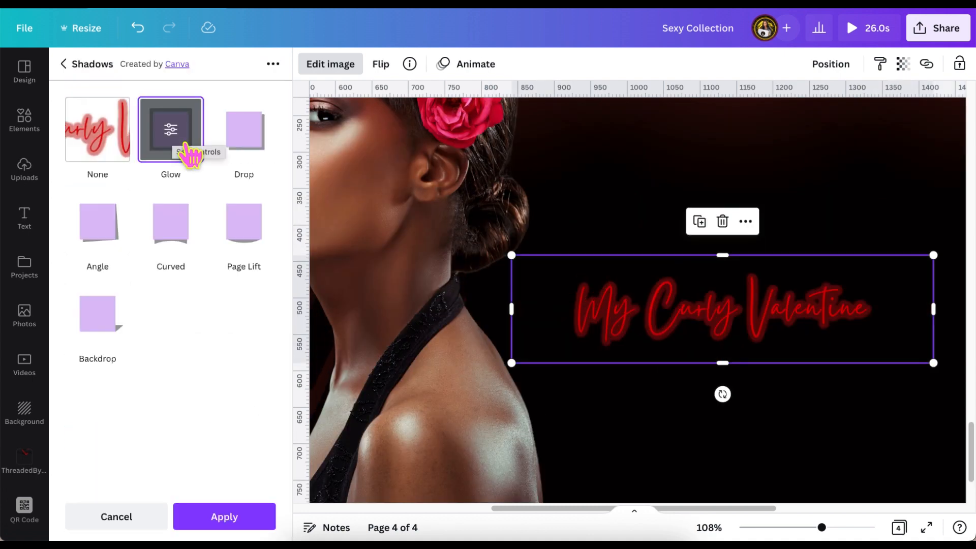
click(183, 145)
click(265, 246)
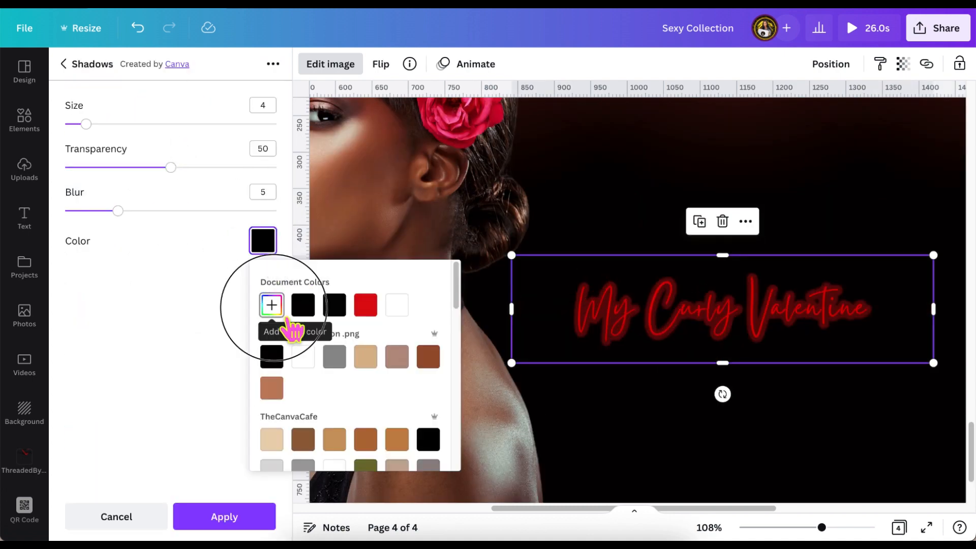
click(286, 316)
click(423, 388)
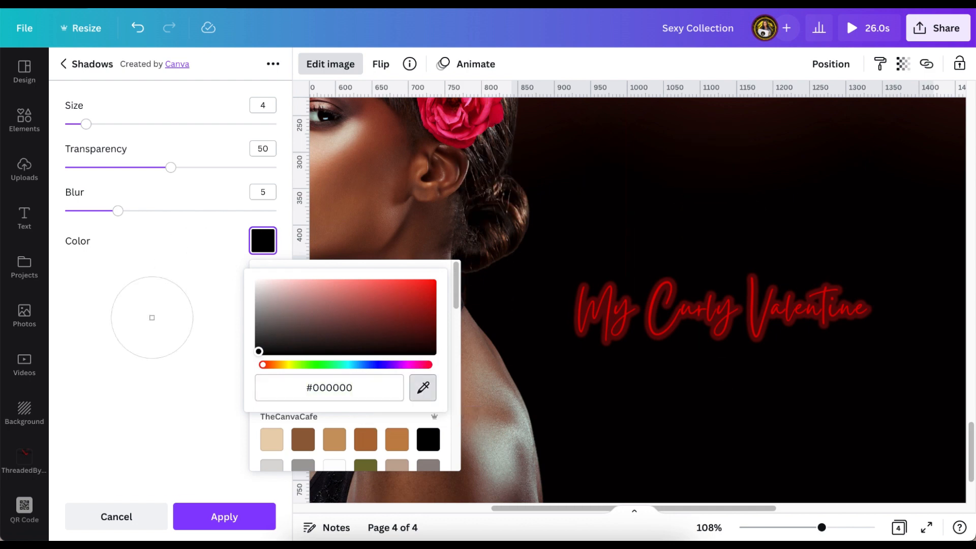
click(152, 318)
Enlarge the wordmark toward the portrait and open its Shadows effects again.
scroll(654, 213, up, 3)
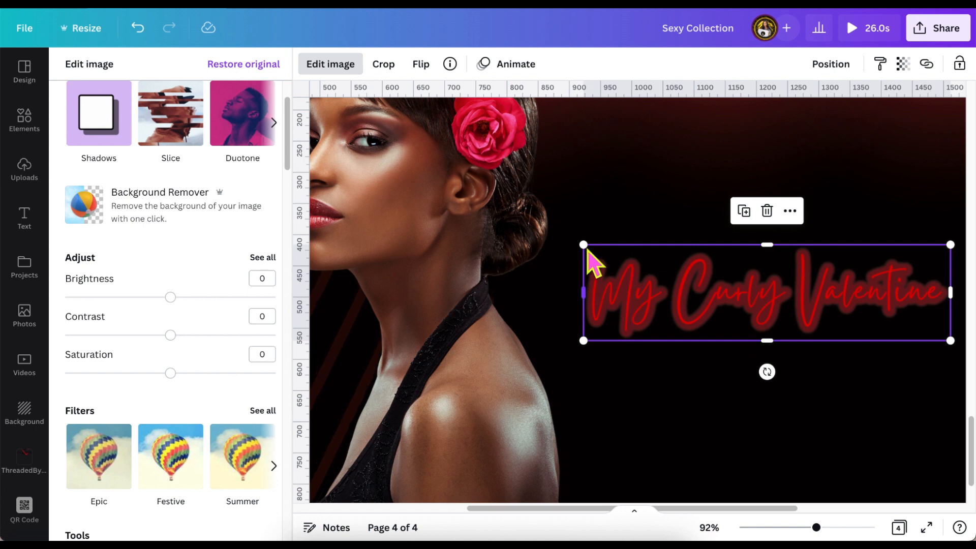
drag(550, 242, 511, 222)
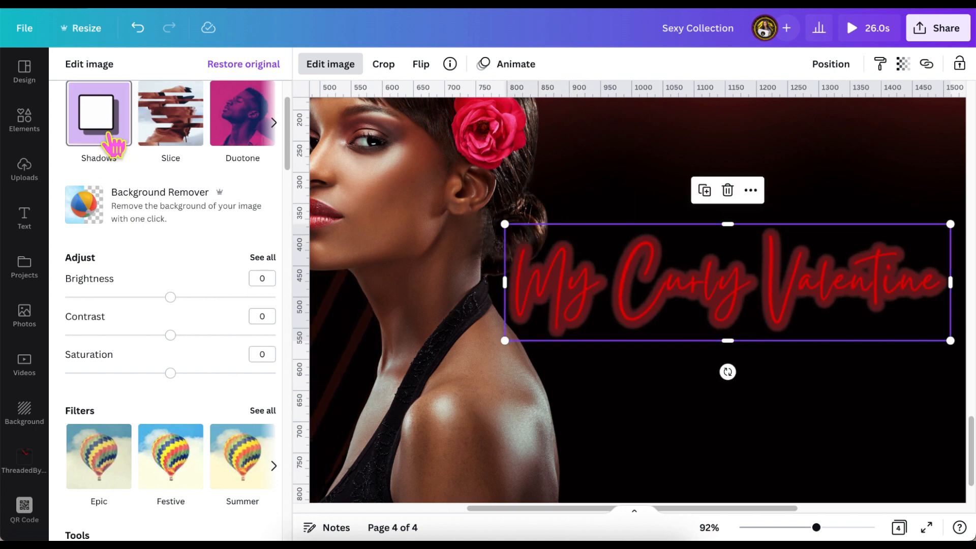
click(113, 144)
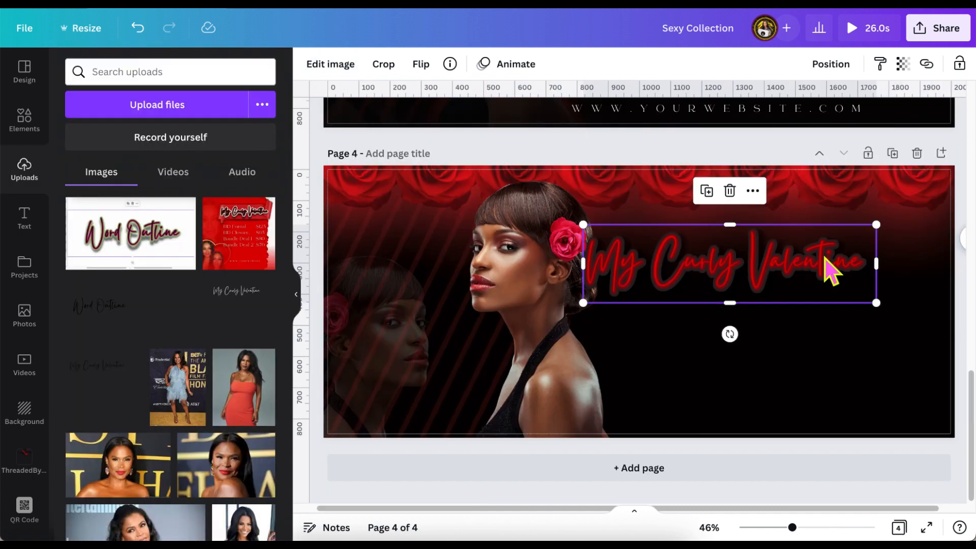
Move the bright portrait on page 4 left, clear of the wordmark.
scroll(828, 261, up, 3)
scroll(828, 262, down, 1)
click(577, 467)
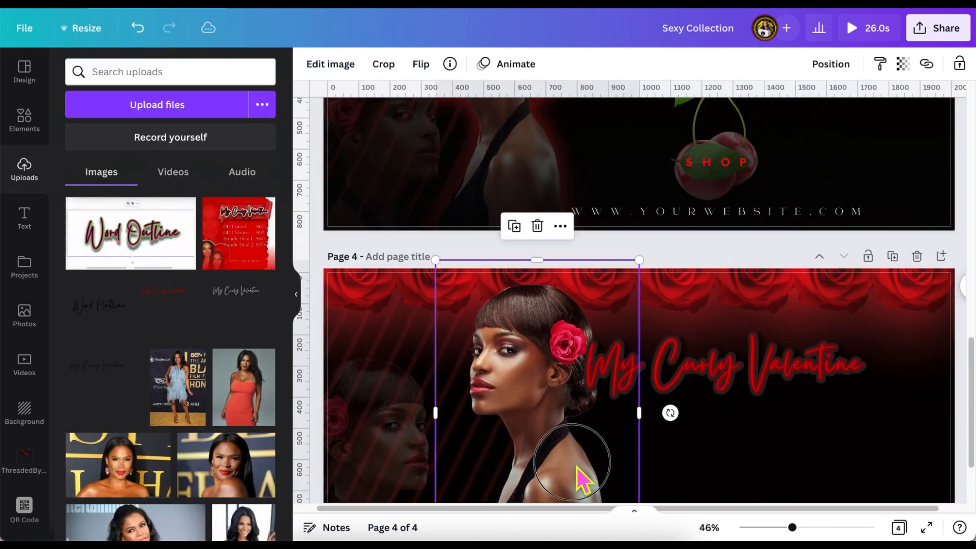
drag(577, 467, 535, 466)
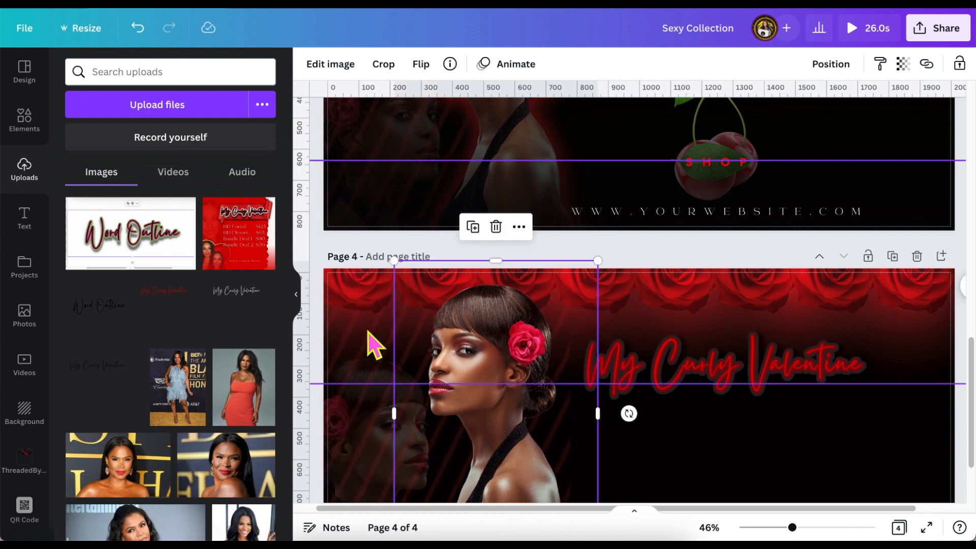
Select the red diagonal stripes behind the portraits and nudge them to the left.
click(367, 332)
scroll(564, 359, down, 2)
click(573, 373)
super+click(573, 373)
key(Left)
key(Left)
key(Left)
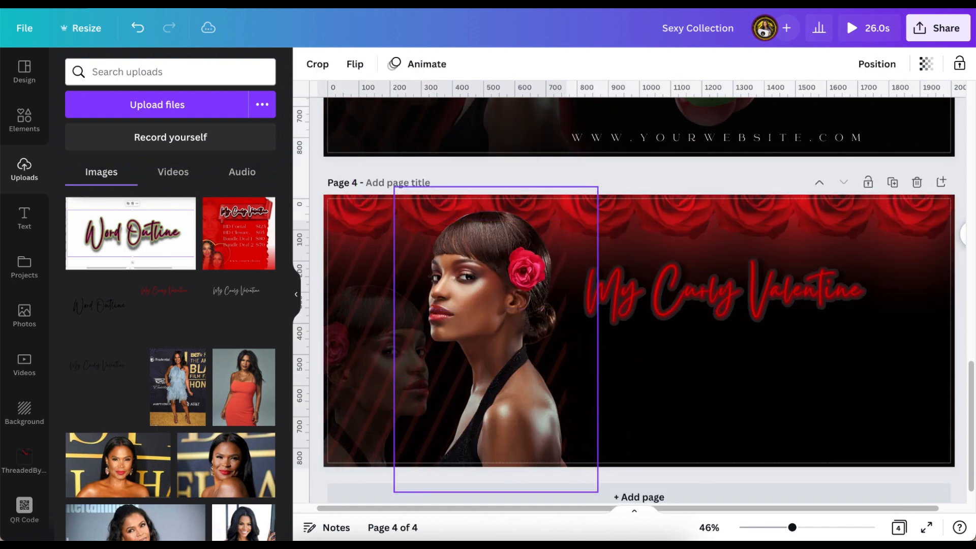
super+click(442, 361)
super+click(442, 361)
super+click(441, 361)
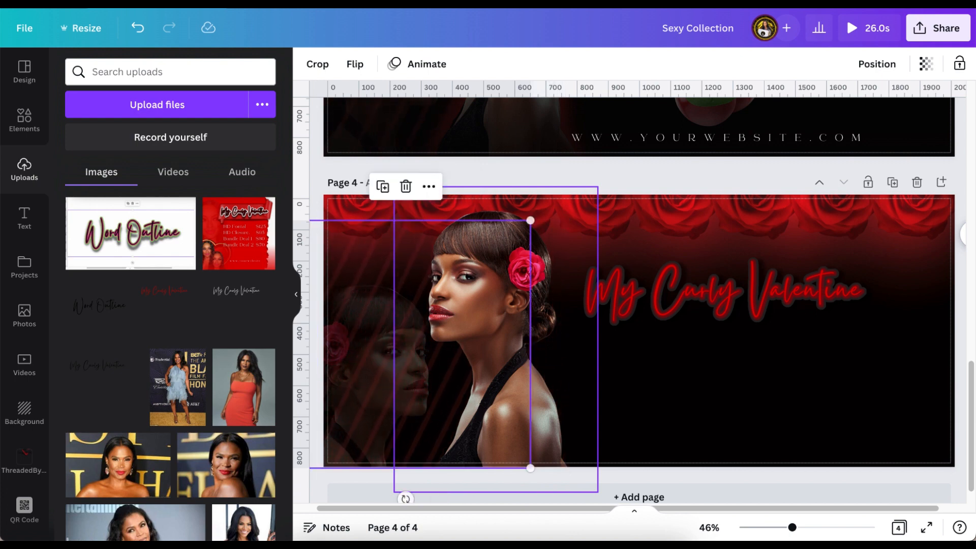
Apply a Glow shadow to the bright portrait with a dark red sampled from the banner.
click(529, 359)
click(330, 63)
click(98, 196)
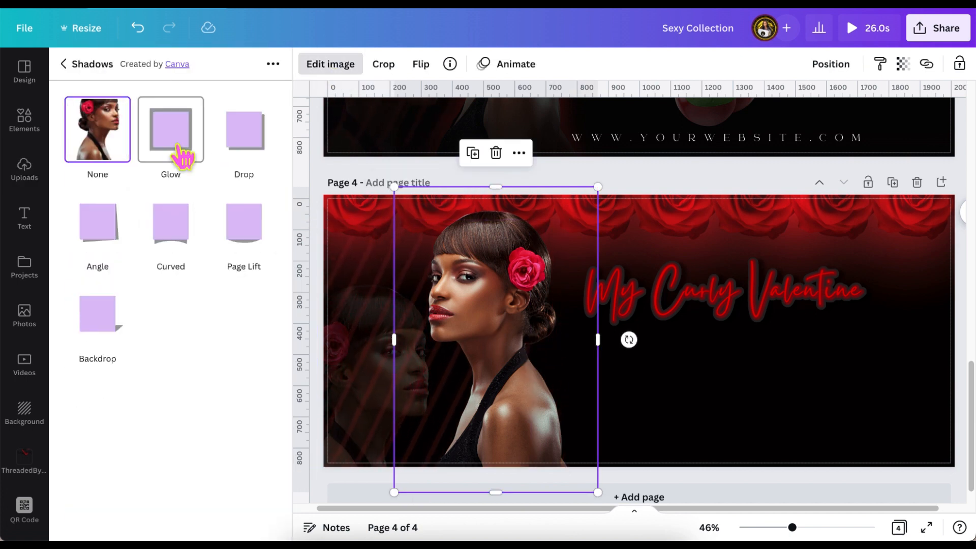
click(180, 155)
click(184, 153)
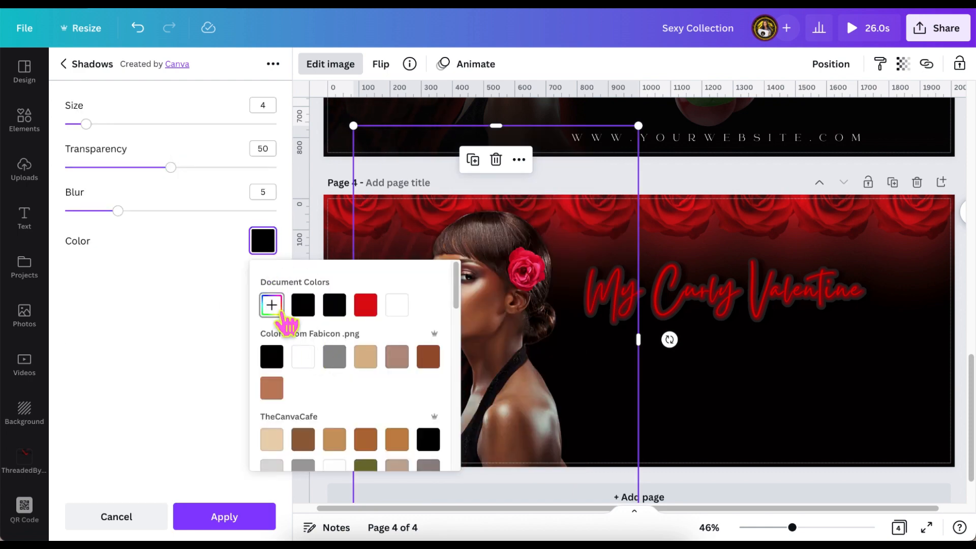
click(271, 305)
click(423, 388)
click(612, 215)
Set the portrait glow to size 24, transparency 100 and blur 19, and apply it.
drag(86, 124, 250, 124)
drag(118, 210, 266, 210)
drag(250, 124, 192, 124)
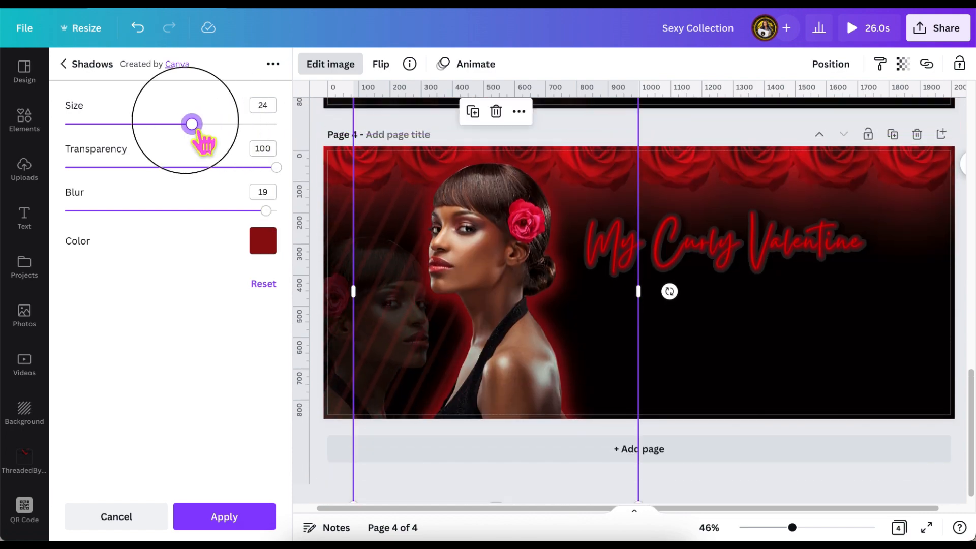
click(219, 516)
Copy the "SEXY COLLECTION" text from page 3 to page 4, directly beneath the wordmark.
scroll(712, 254, up, 3)
click(818, 104)
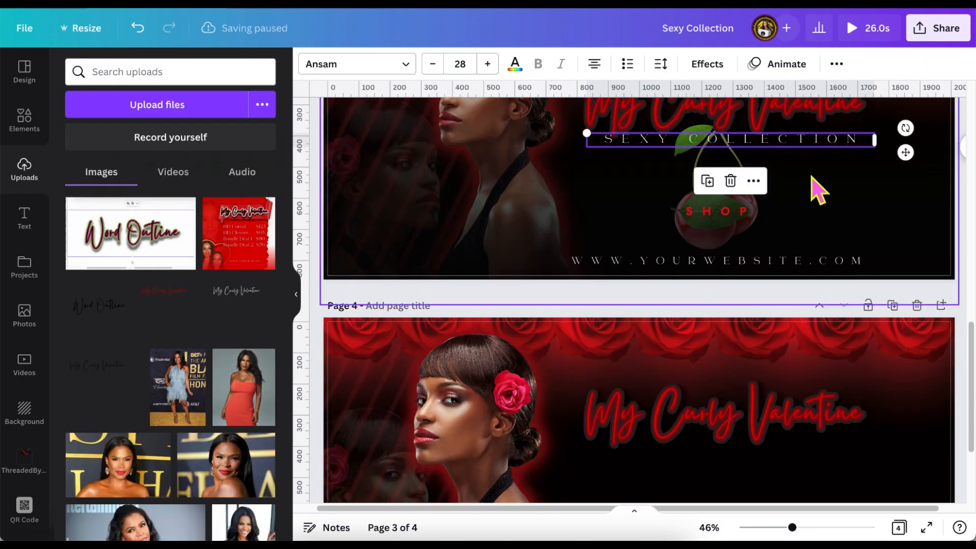
scroll(813, 189, down, 3)
click(747, 377)
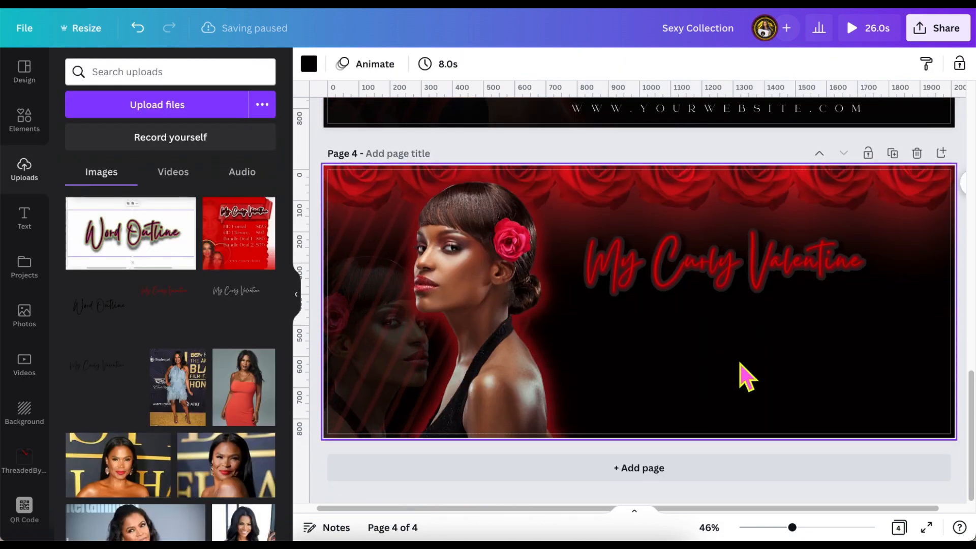
text(SEXY COLLECTION)
scroll(741, 375, up, 2)
click(819, 178)
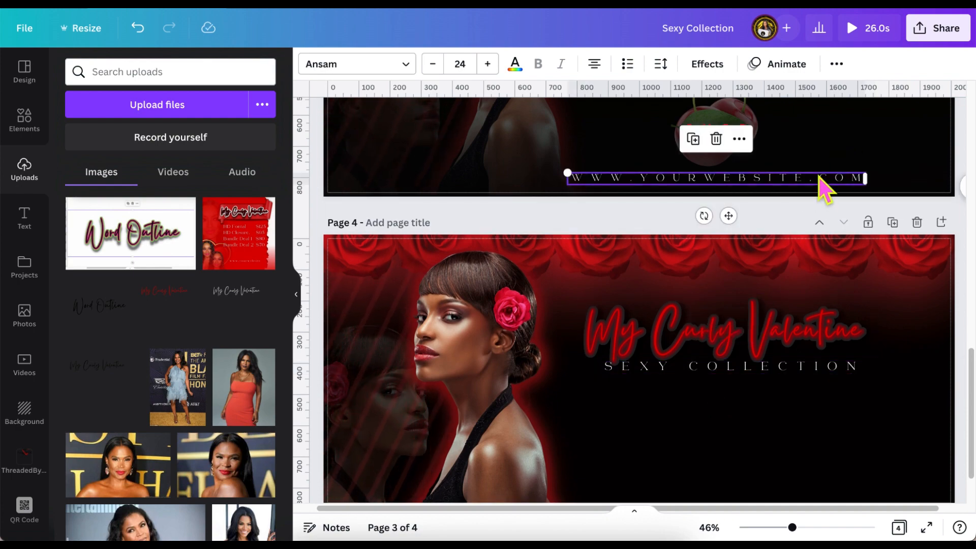
key(ctrl+c)
scroll(765, 392, down, 2)
click(764, 392)
key(ctrl+v)
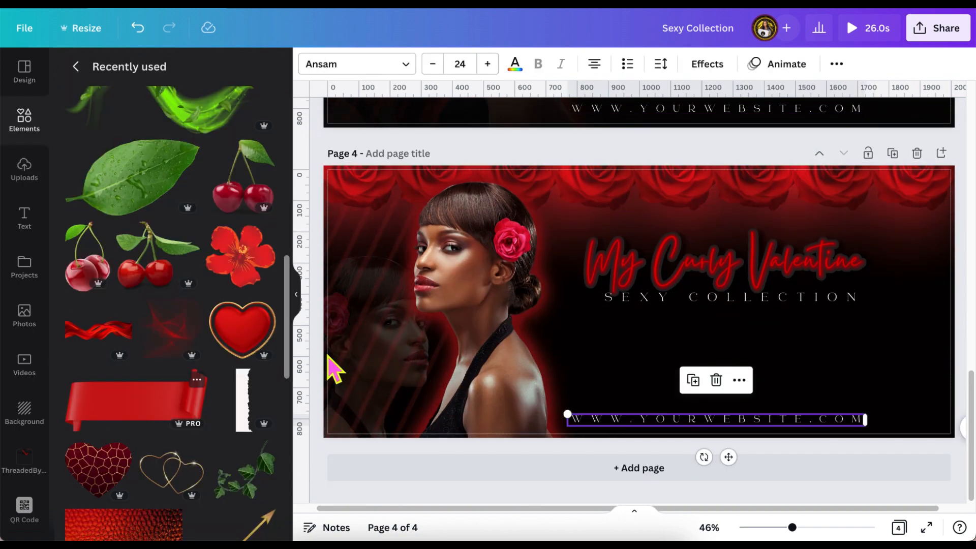
Add the pair of red cherries with a single green leaf from the recently used elements to page 4.
scroll(363, 338, up, 2)
scroll(366, 336, down, 2)
click(88, 270)
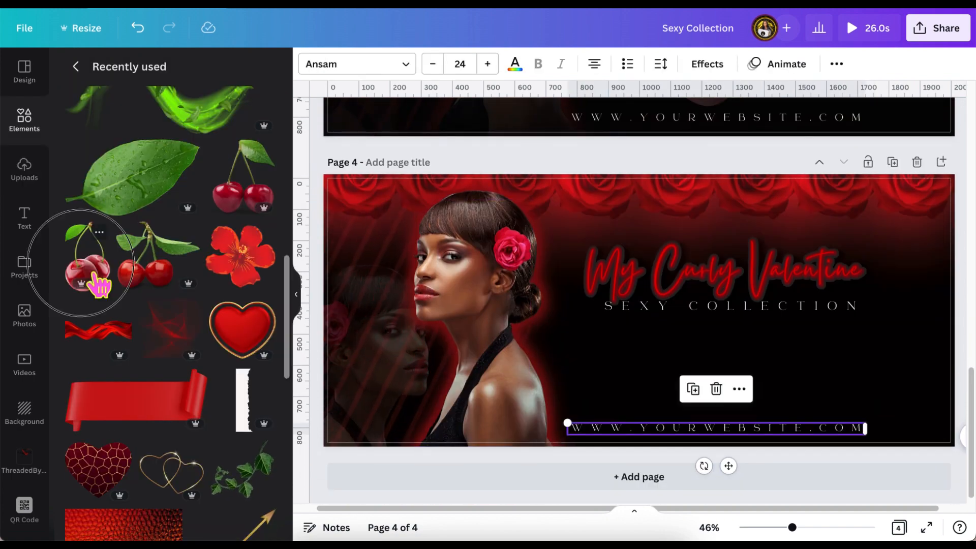
Apply a Page Lift shadow in the document's red to the cherries on page 4.
click(336, 71)
scroll(453, 169, up, 3)
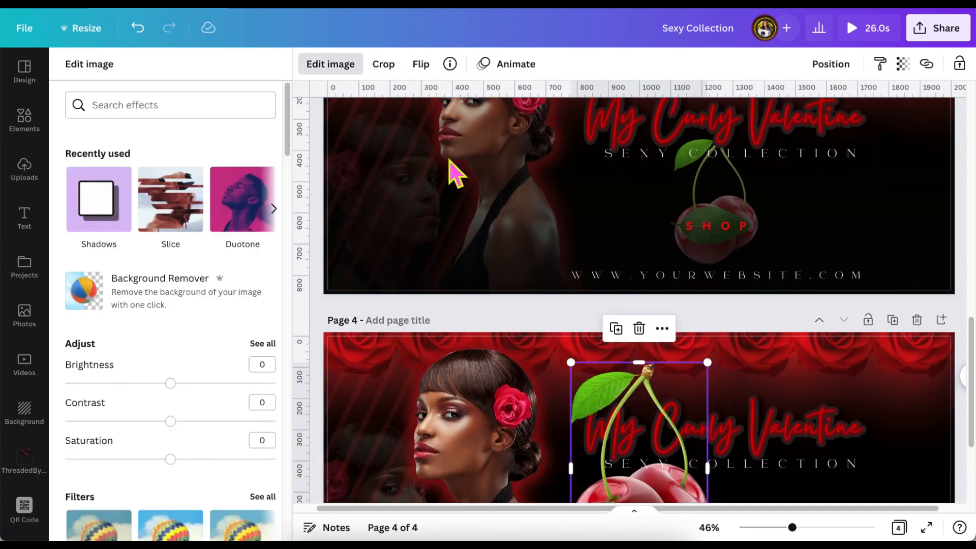
scroll(453, 170, down, 3)
click(102, 195)
click(264, 238)
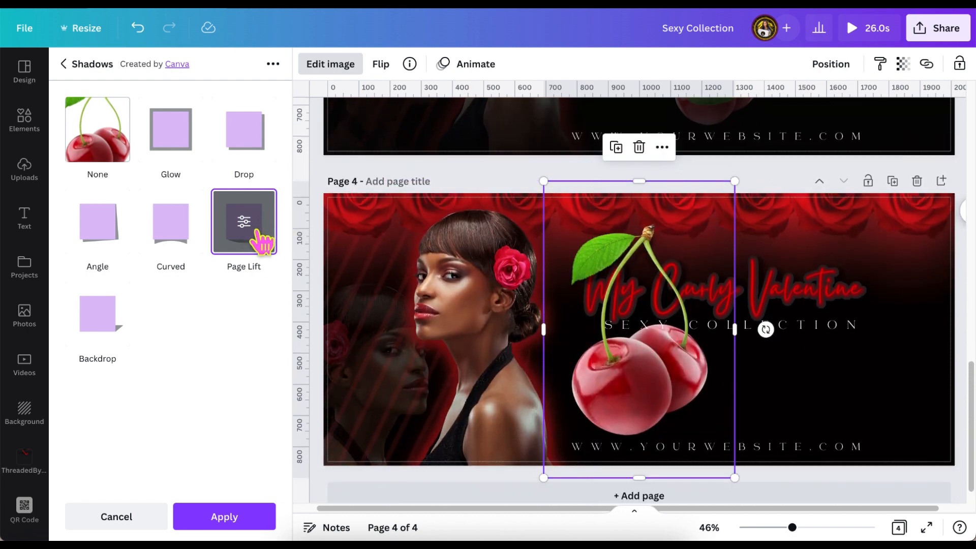
click(244, 221)
click(263, 284)
click(374, 356)
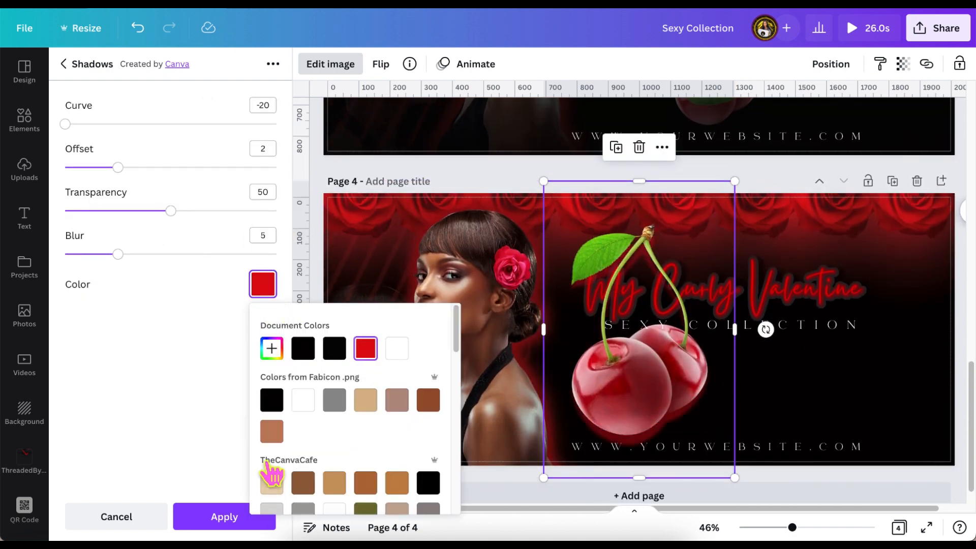
click(224, 516)
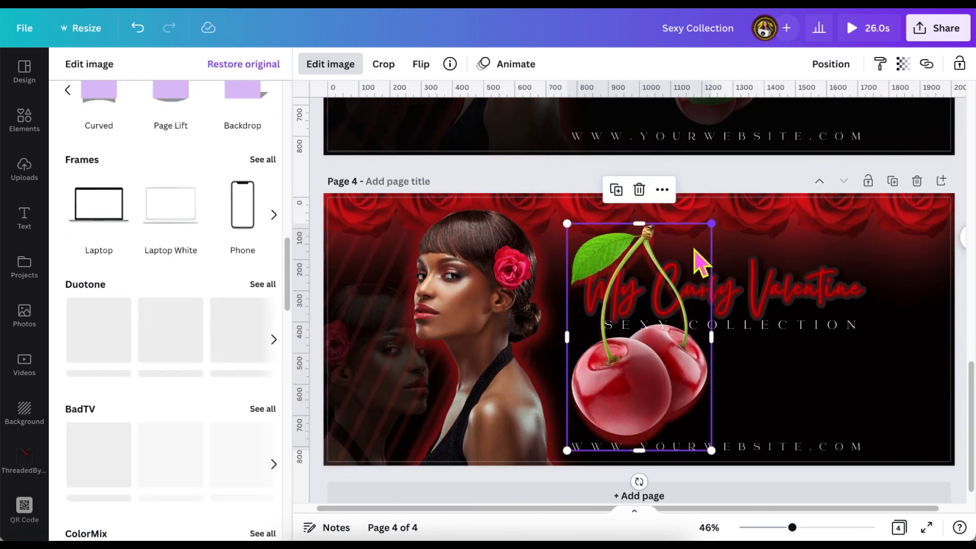
Shrink the cherries and place them between the "SEXY COLLECTION" text and the website text, centred under the wordmark.
drag(708, 253, 731, 373)
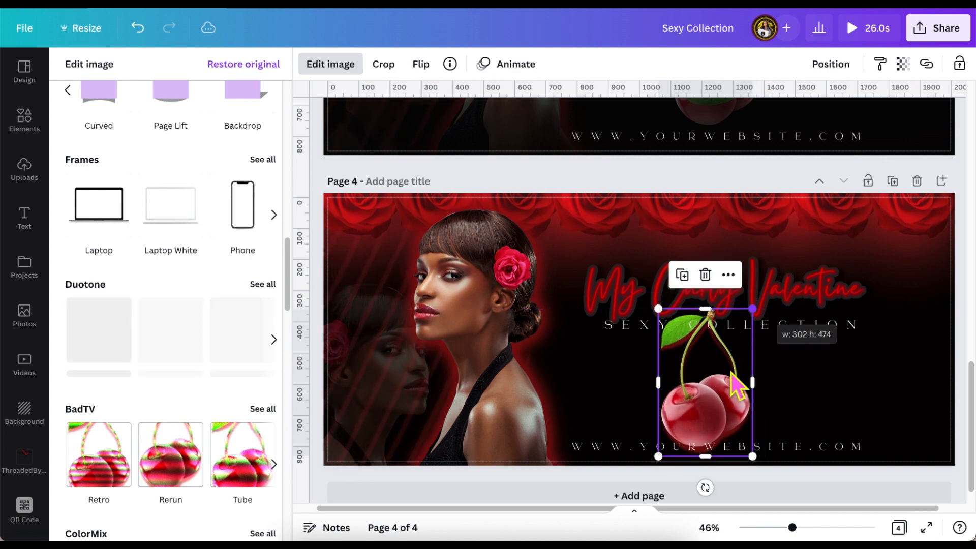
scroll(731, 373, up, 1)
drag(724, 410, 743, 410)
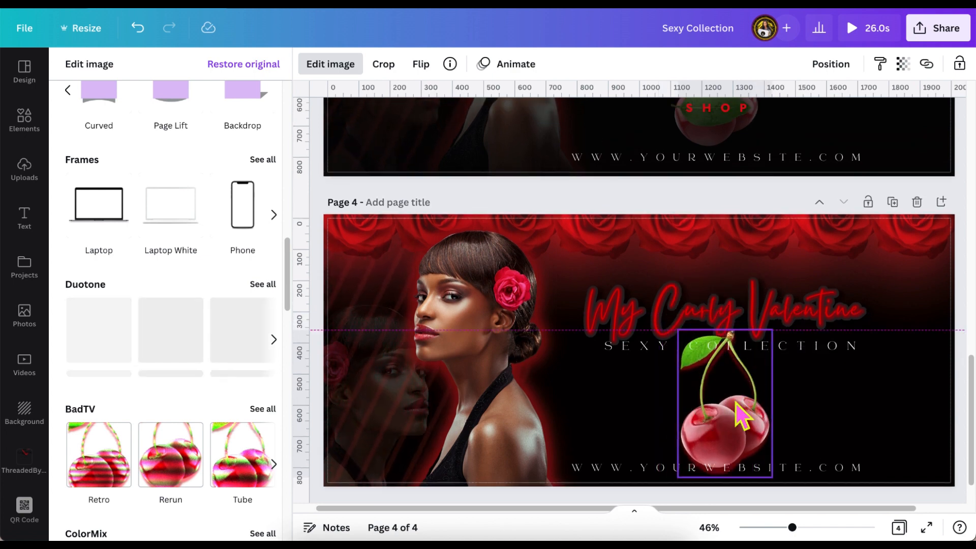
drag(776, 475, 739, 428)
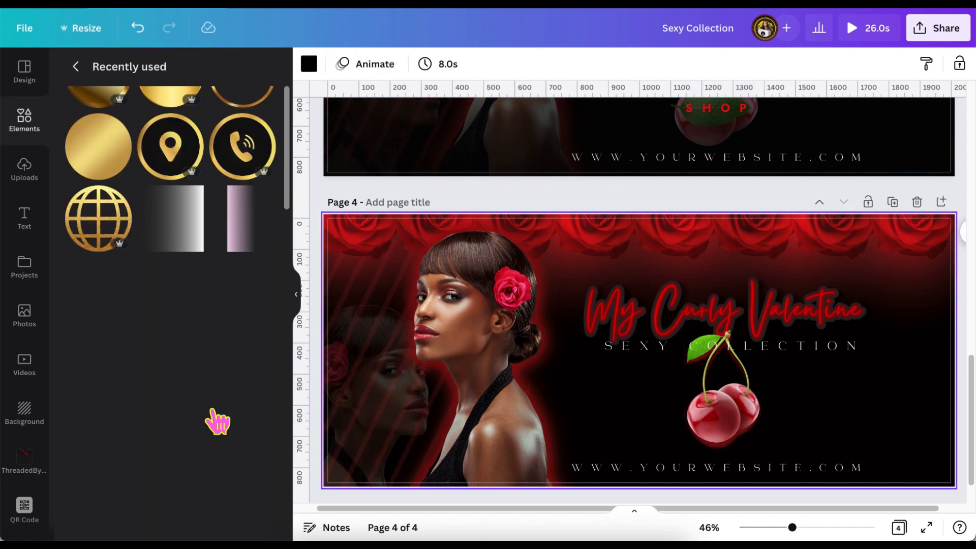
Add the single green leaf from the recently used elements, shrink it and place it over the cherries.
scroll(217, 421, down, 1)
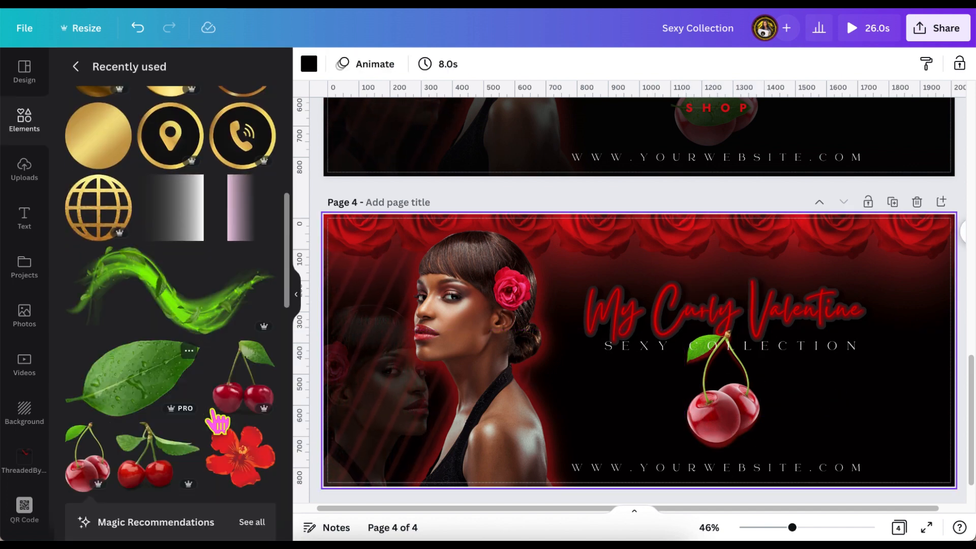
scroll(217, 422, down, 1)
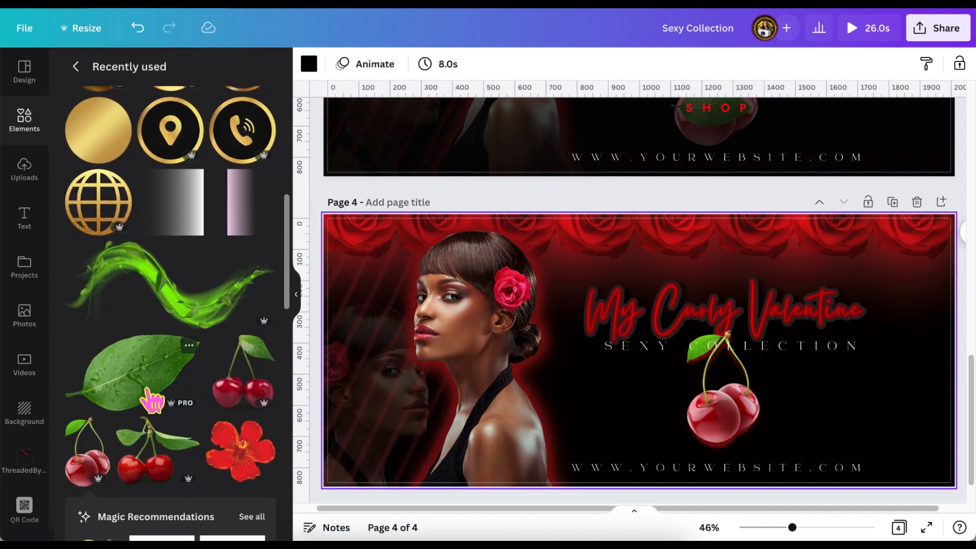
click(151, 400)
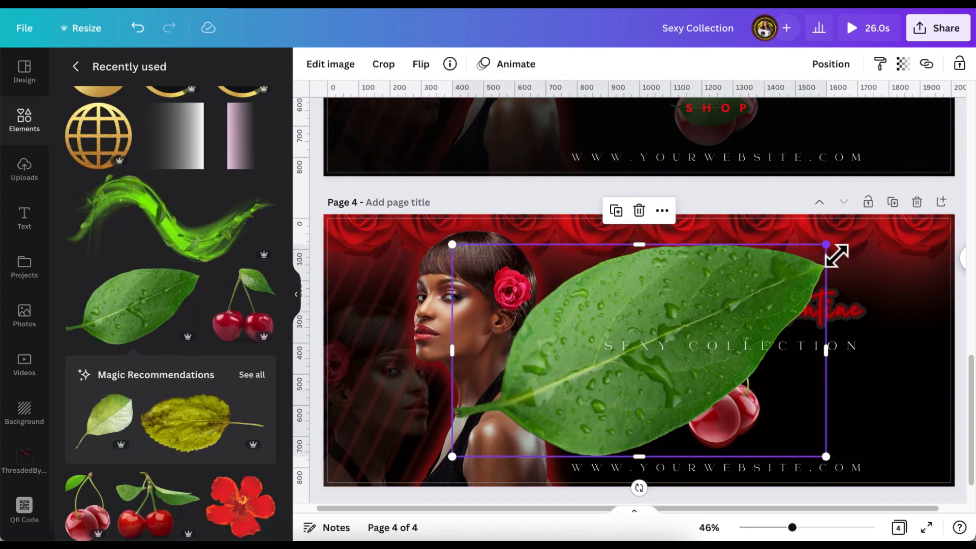
drag(824, 248, 585, 384)
drag(563, 429, 763, 420)
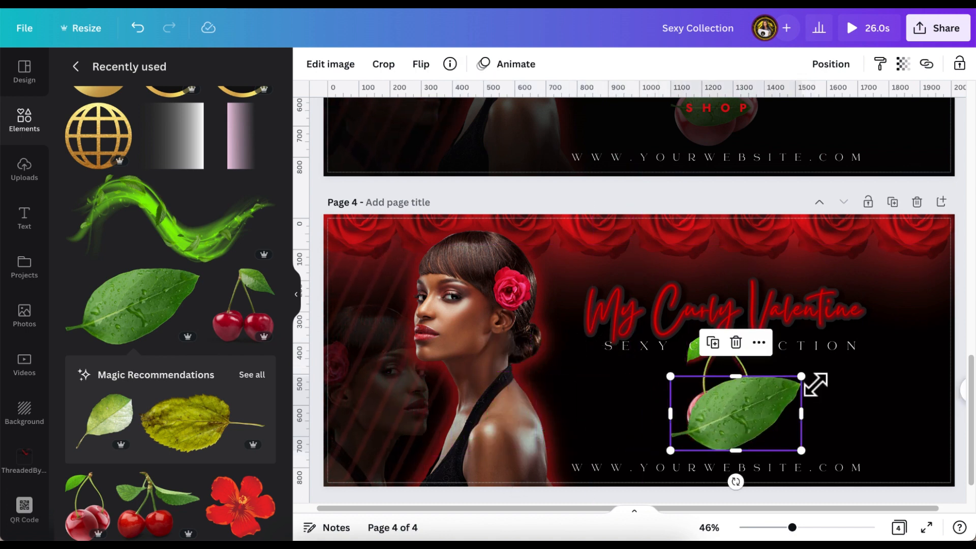
drag(811, 383, 738, 412)
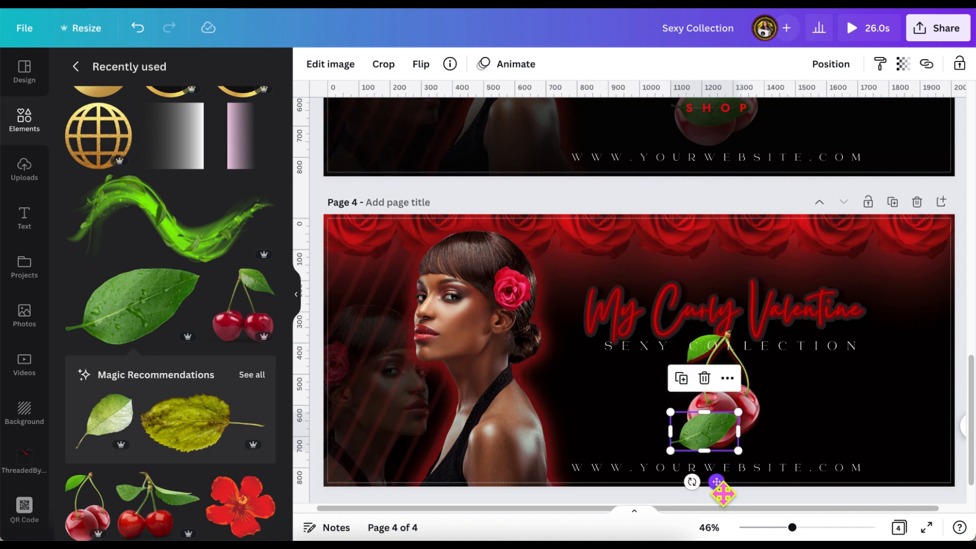
drag(719, 488, 739, 477)
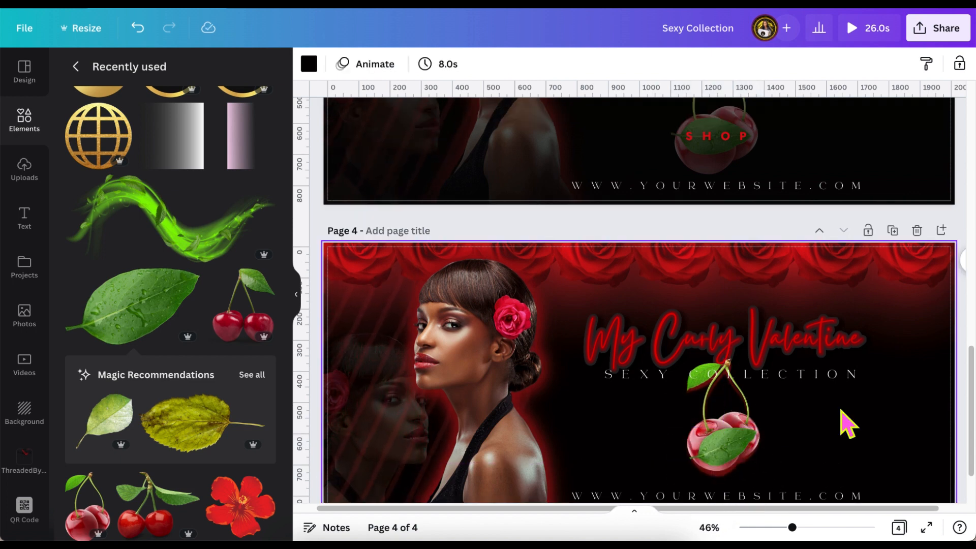
Copy the "SHOP" text from page 3 onto the cherries on page 4 and colour it white.
key(ctrl+v)
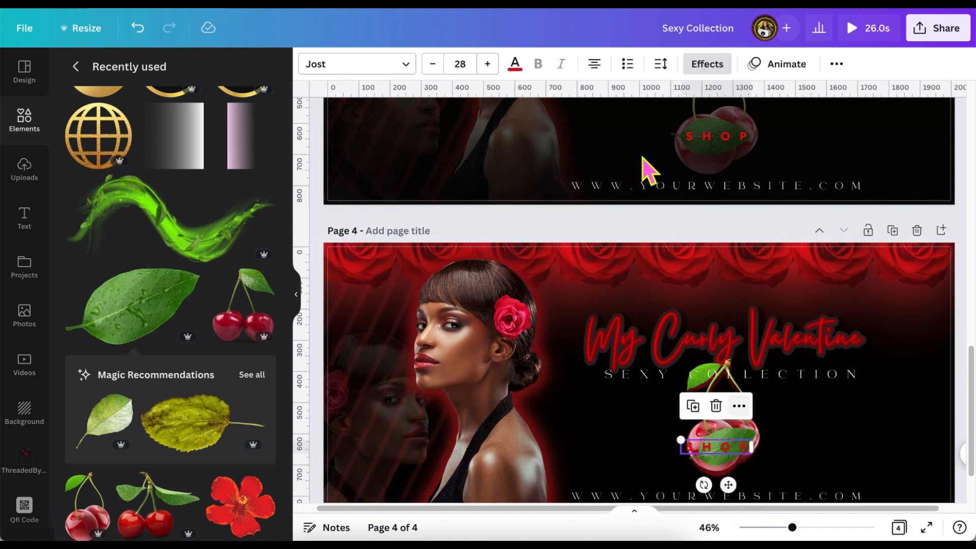
click(515, 63)
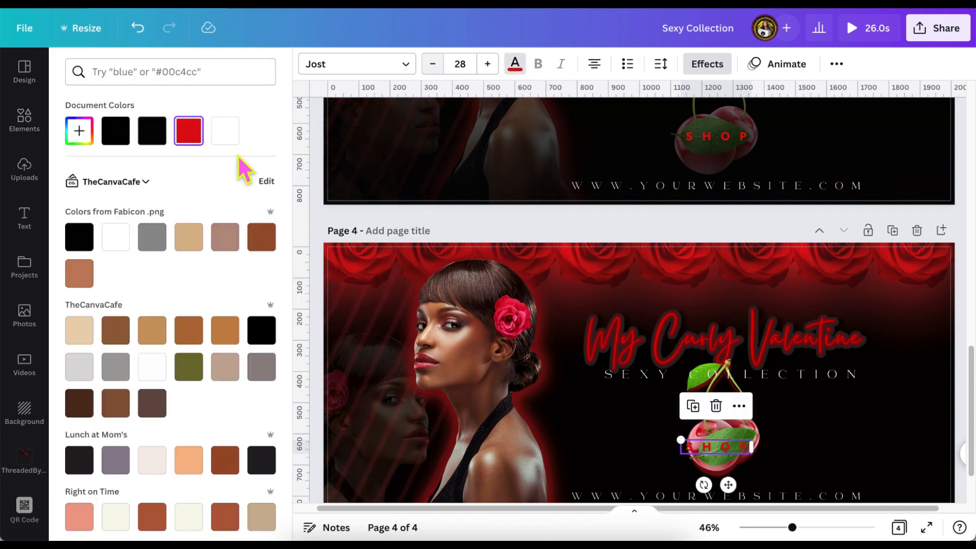
click(225, 132)
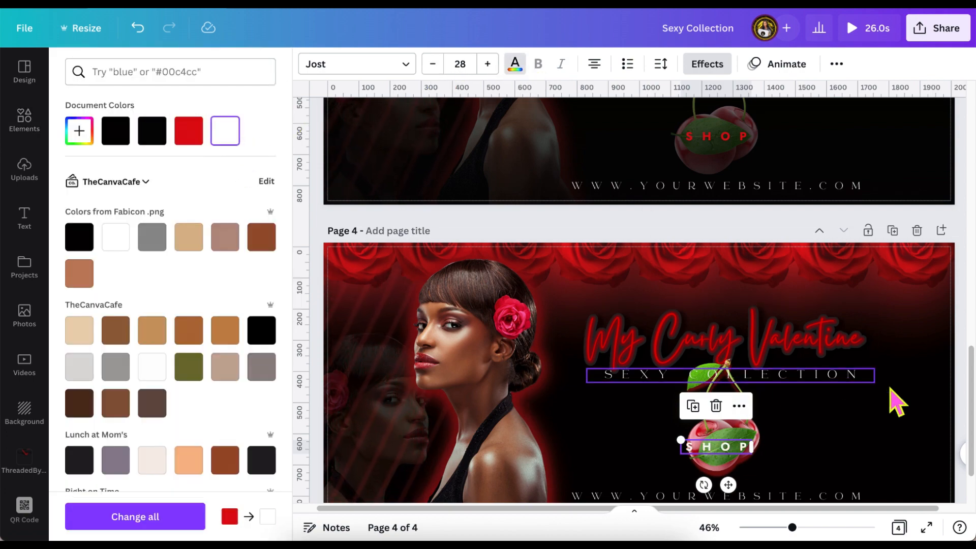
scroll(887, 399, down, 2)
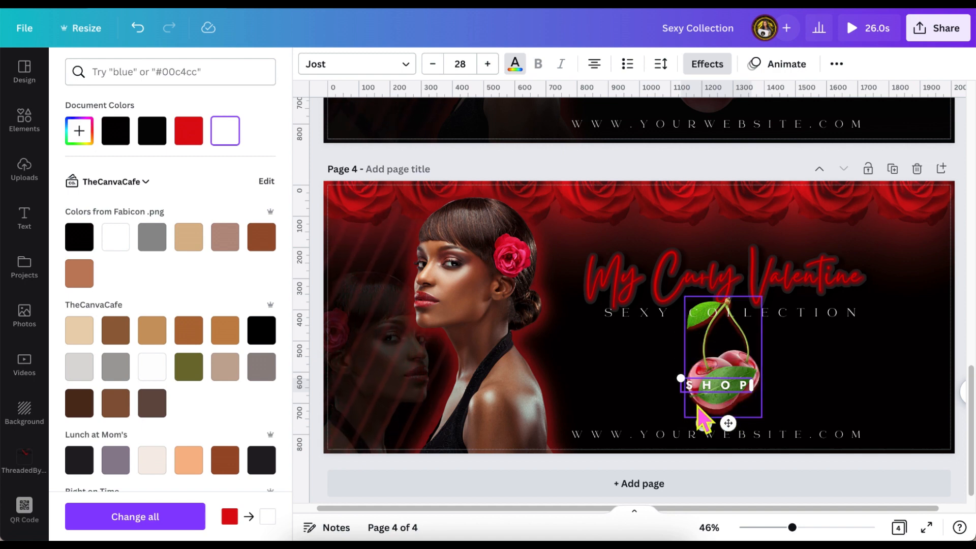
click(900, 356)
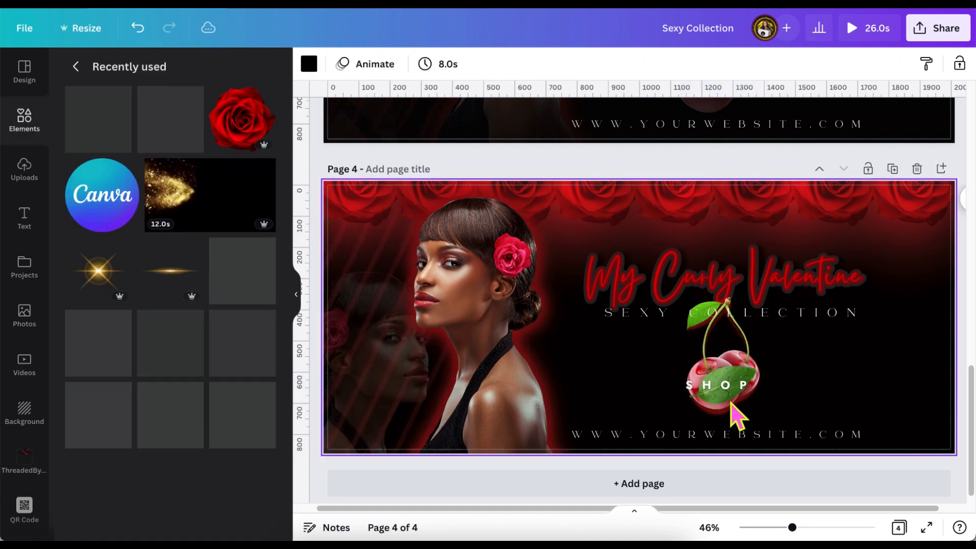
Move the separate leaf off the cherries and shift the "SHOP" text so it sits centred on them.
click(744, 381)
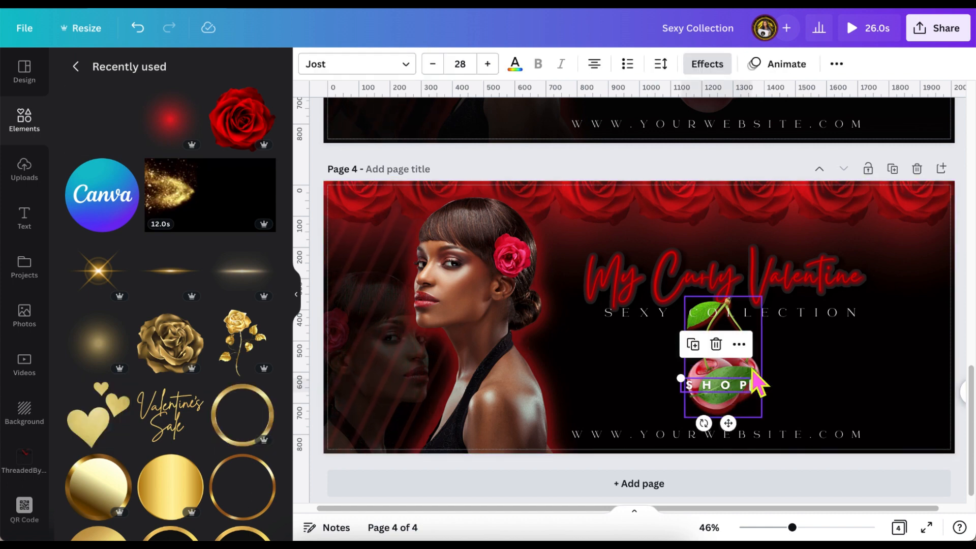
click(753, 399)
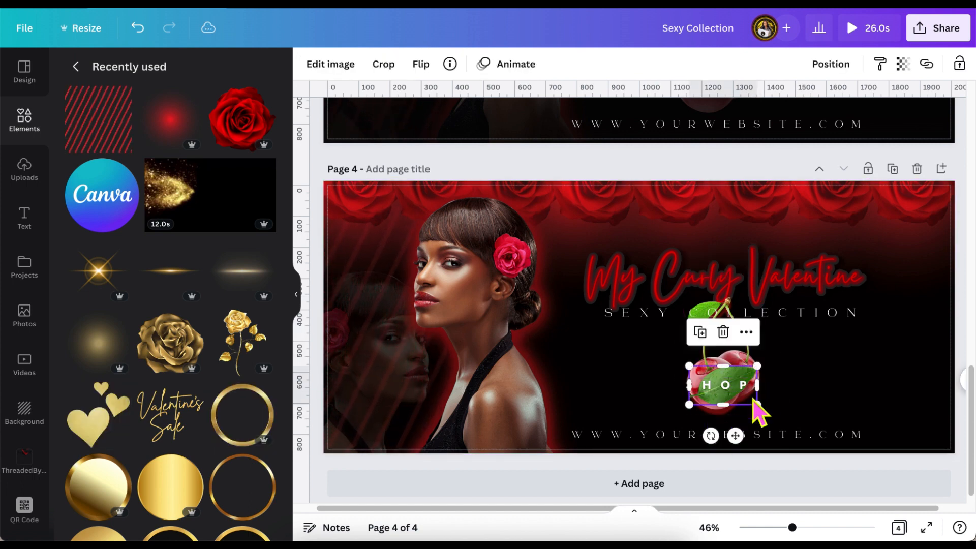
drag(738, 436, 890, 420)
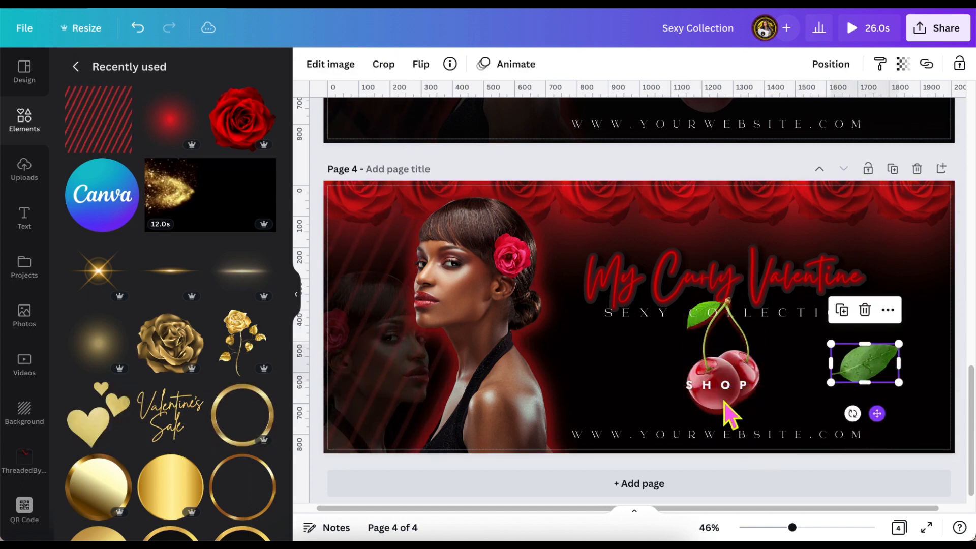
click(728, 385)
drag(730, 420, 748, 437)
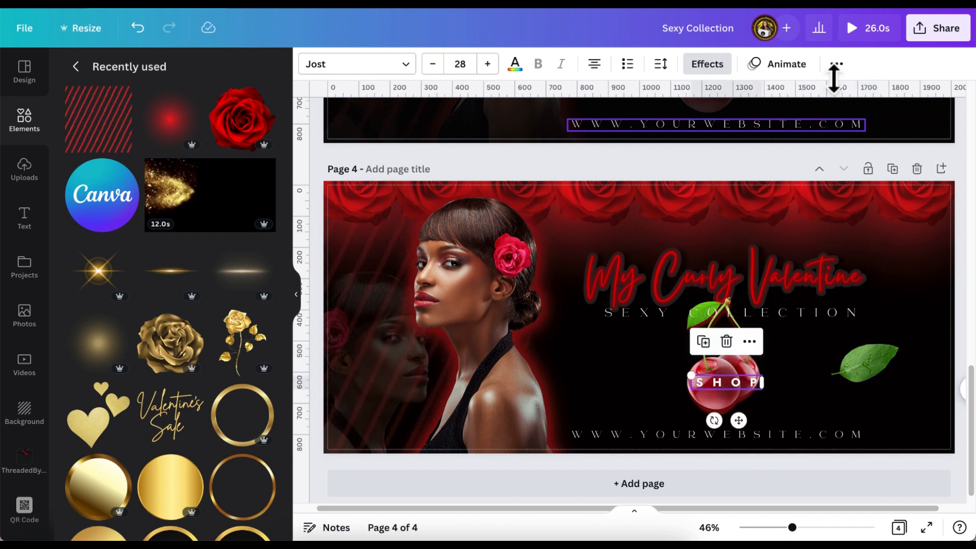
Move the separate leaf to the end of the "My Curly Valentine" wordmark, tilt it slightly and send it backward.
click(899, 288)
click(906, 404)
drag(870, 364, 907, 282)
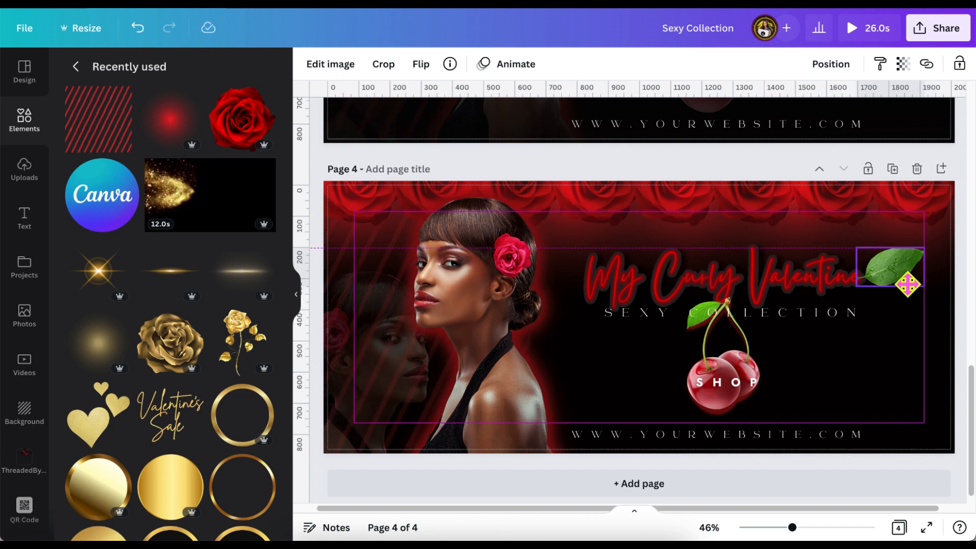
drag(878, 320, 895, 326)
click(831, 63)
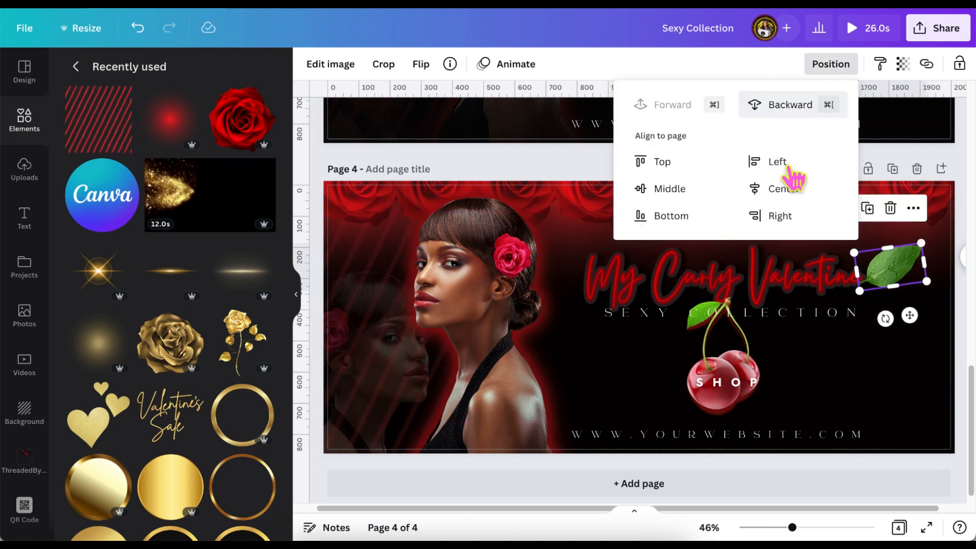
click(788, 120)
click(907, 434)
Add the narrow pink-tinted gradient from the recently used elements to page 4 and rotate it a quarter turn to lie horizontally.
scroll(178, 344, down, 6)
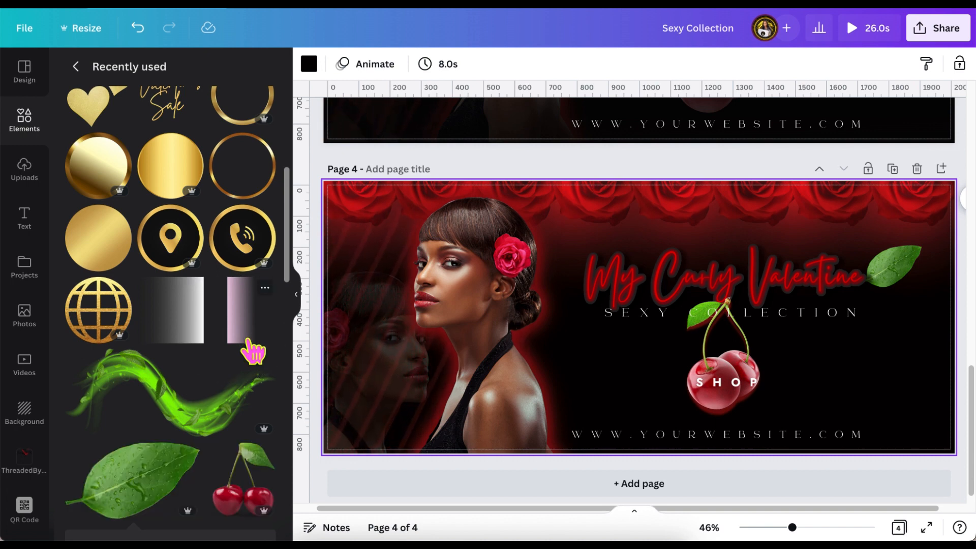
click(249, 341)
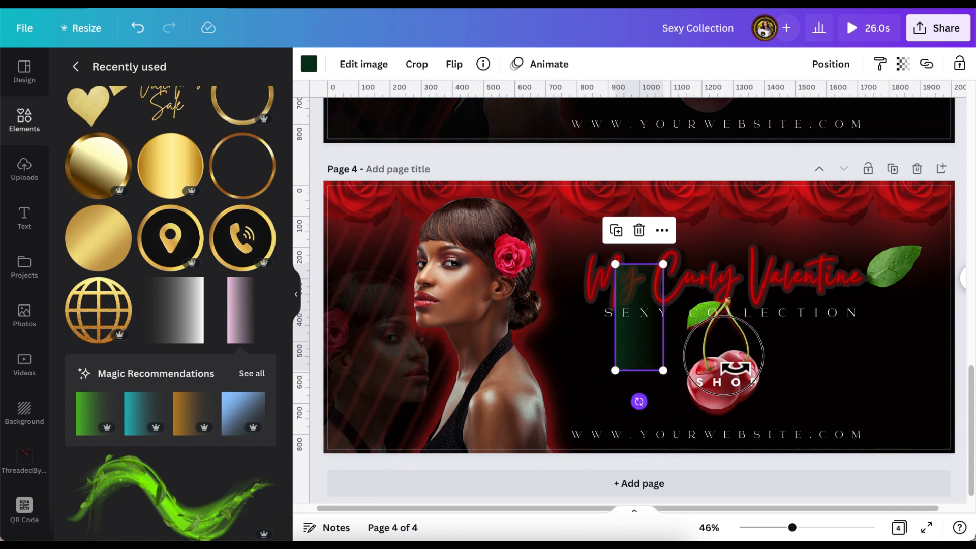
drag(736, 367, 739, 328)
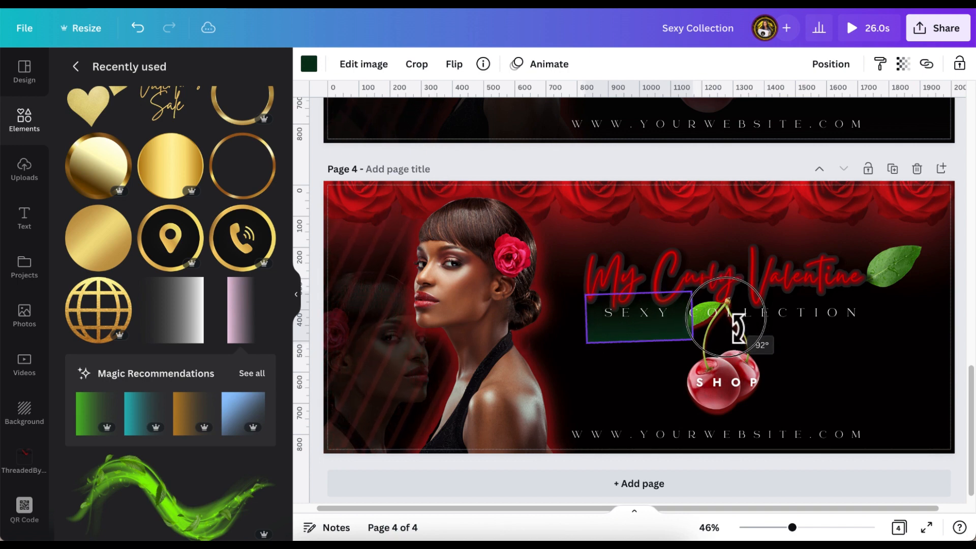
drag(739, 331, 737, 331)
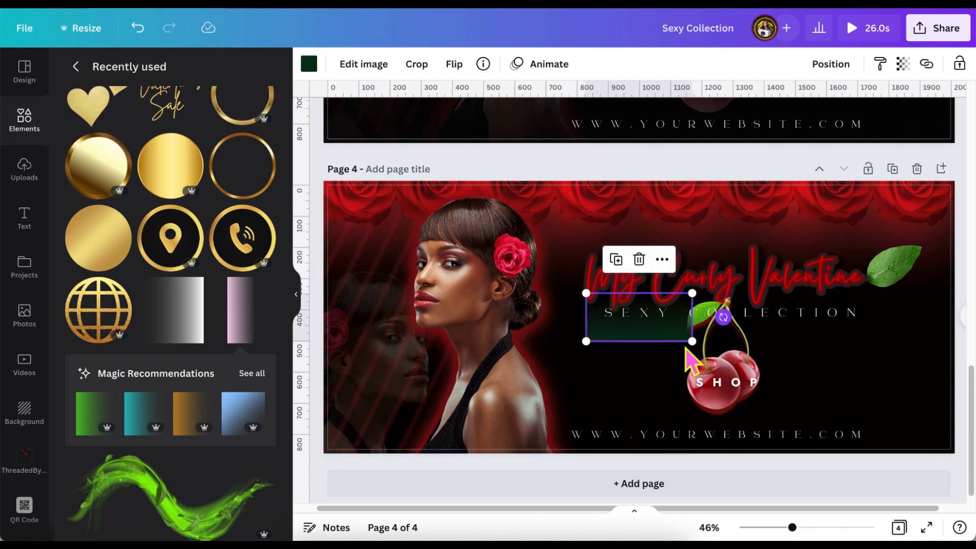
Move and enlarge the dark green gradient to cover the lower part of page 4 from the main portrait to the right edge.
drag(645, 342, 496, 446)
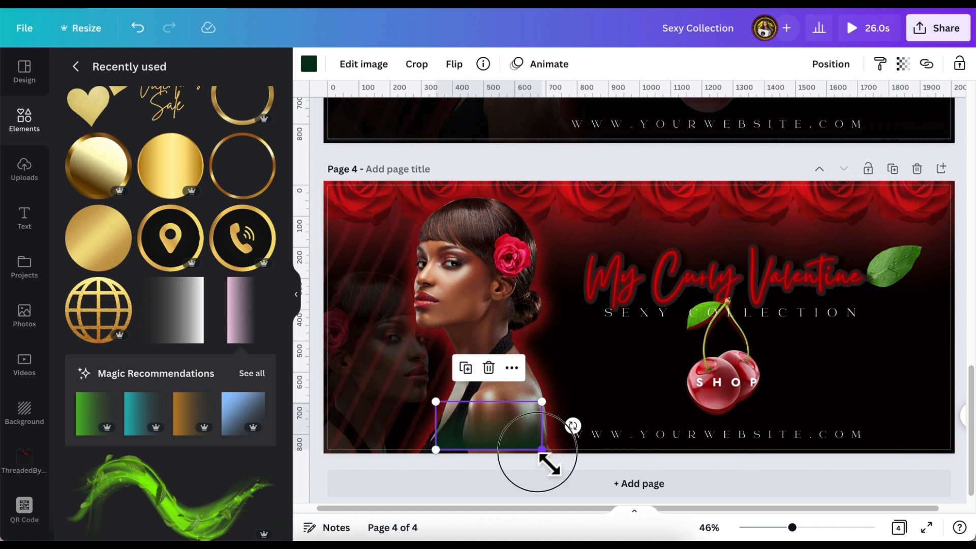
drag(542, 449, 945, 390)
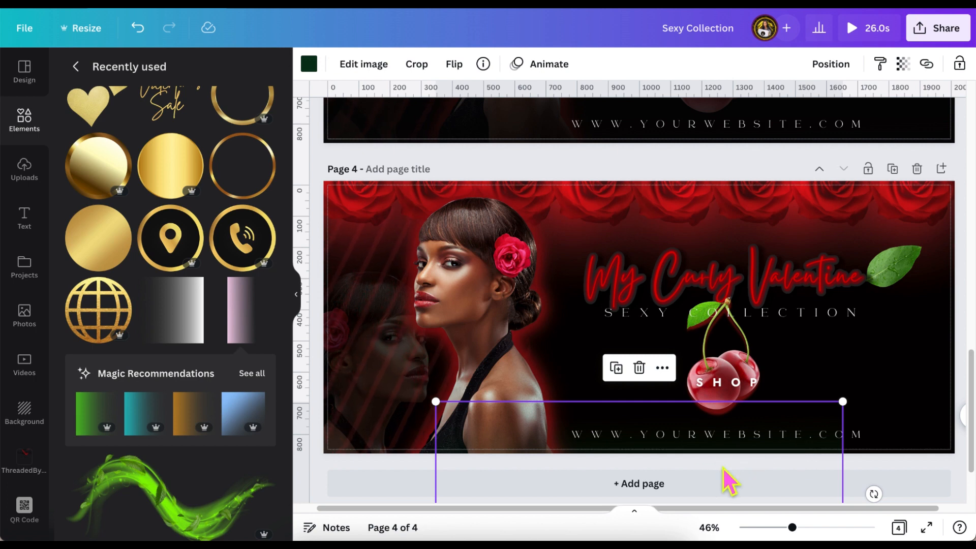
drag(724, 468, 760, 363)
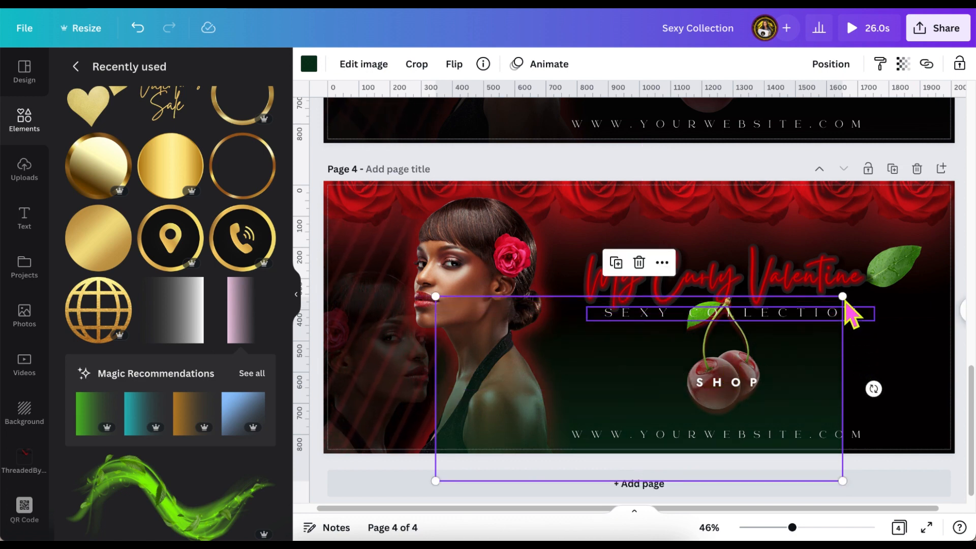
drag(843, 296, 872, 292)
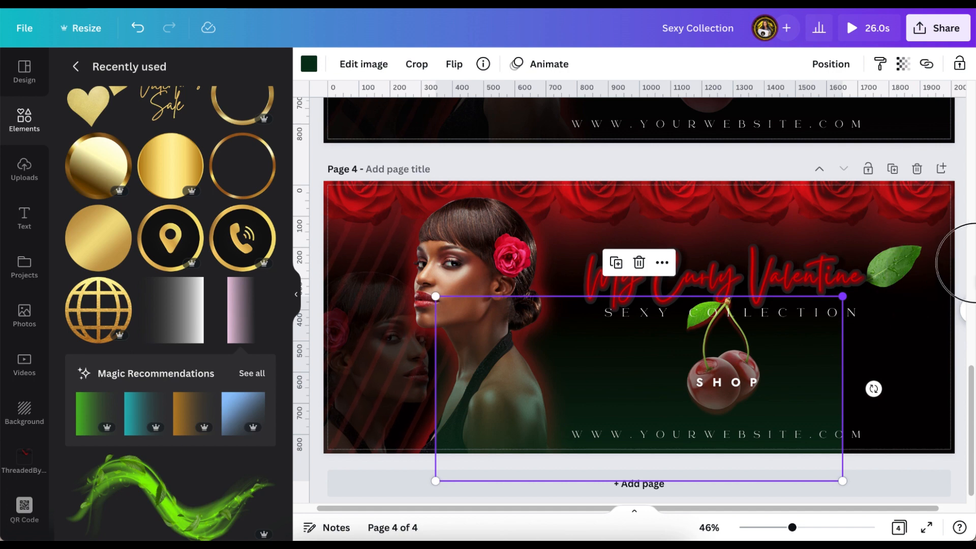
mouse_move(961, 263)
mouse_down()
mouse_move(965, 240)
mouse_move(957, 245)
mouse_up()
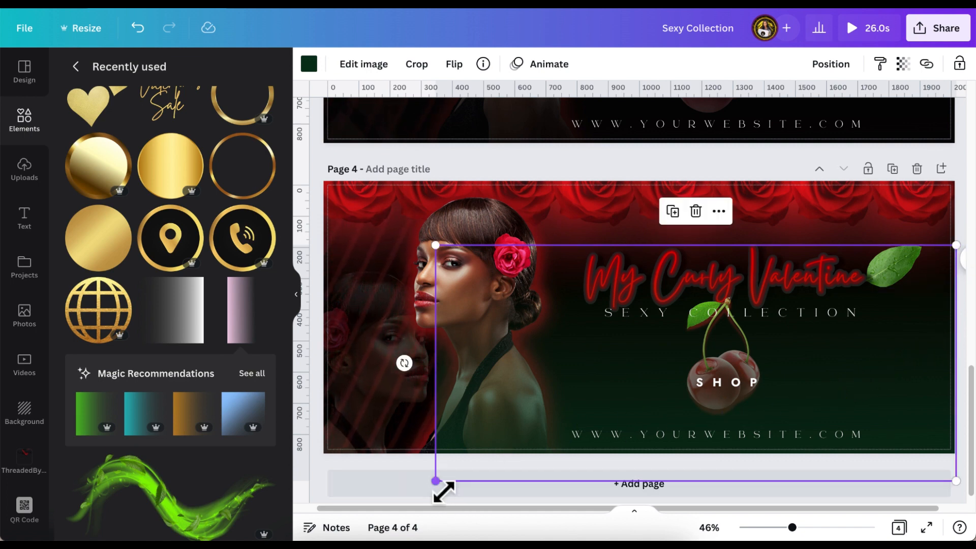
drag(436, 480, 402, 496)
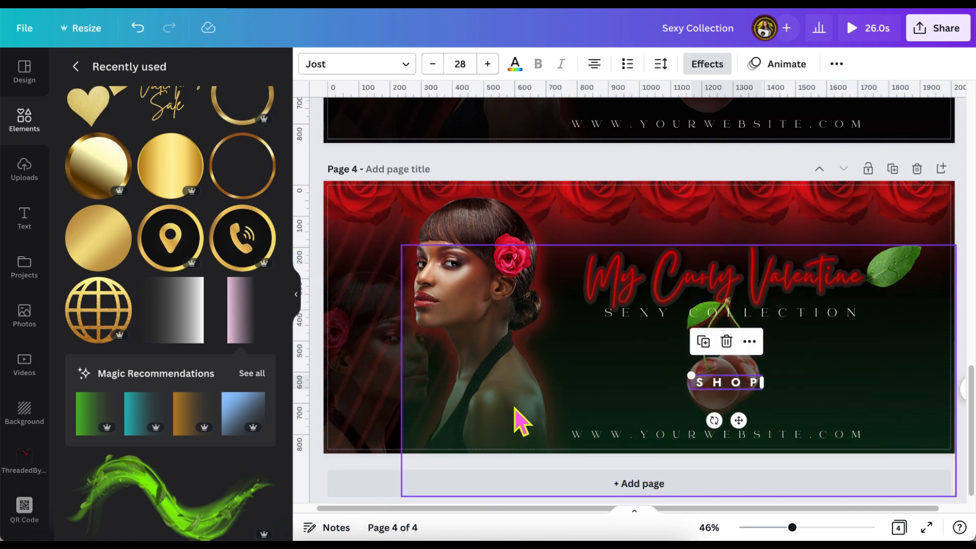
click(516, 407)
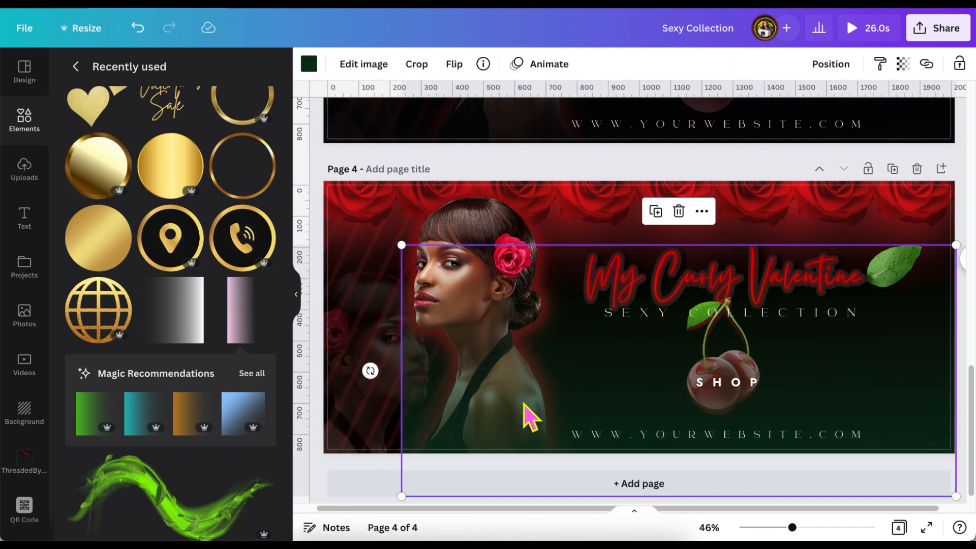
Recolour the dark green gradient on page 4 to black using the document colours.
click(311, 67)
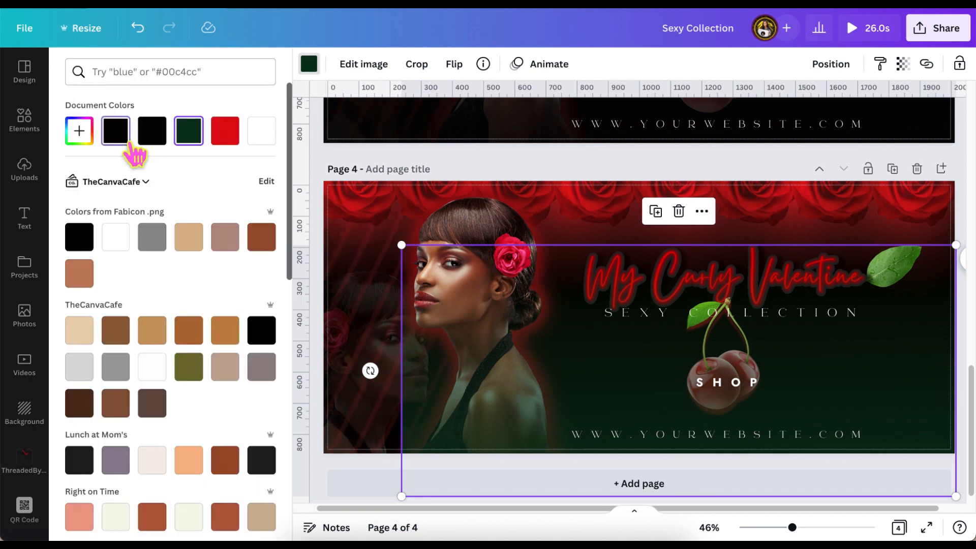
click(128, 142)
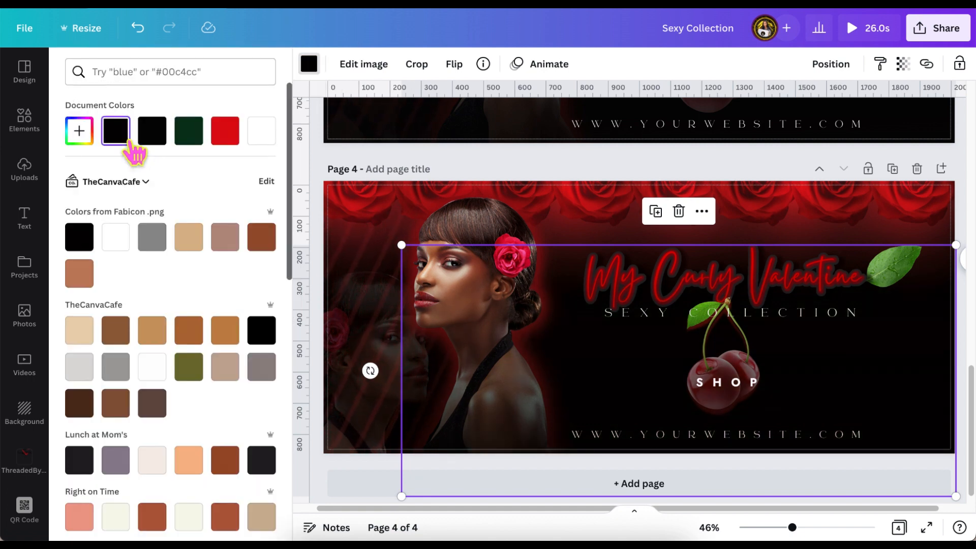
click(486, 168)
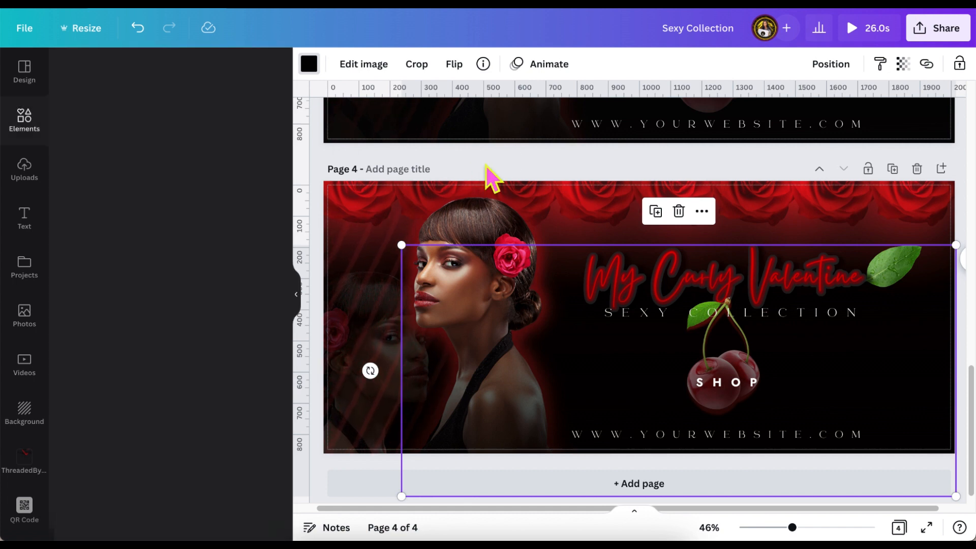
Enlarge the black gradient across the full width of page 4 and position its upper edge at the bottom of the rose row.
click(432, 430)
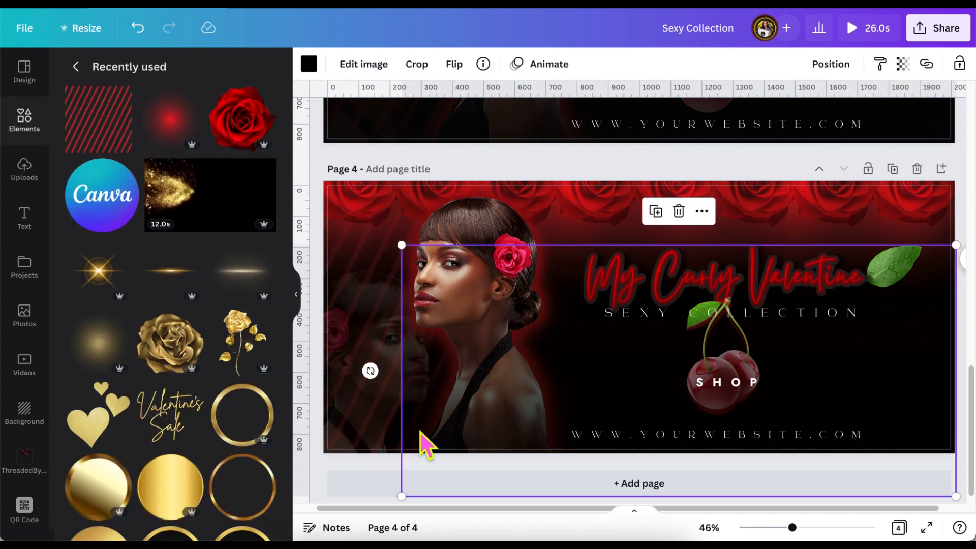
drag(402, 245, 292, 257)
drag(610, 233, 611, 250)
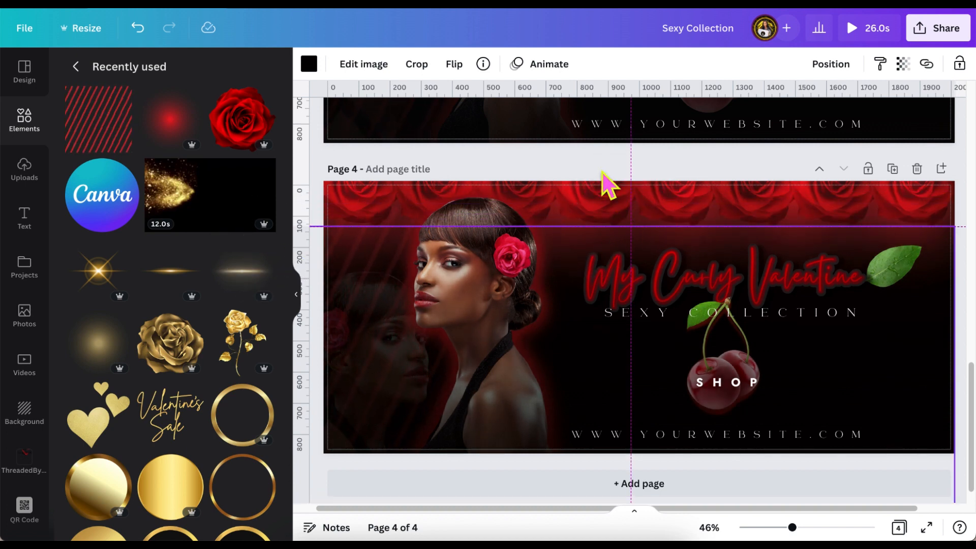
drag(602, 174, 600, 170)
click(595, 161)
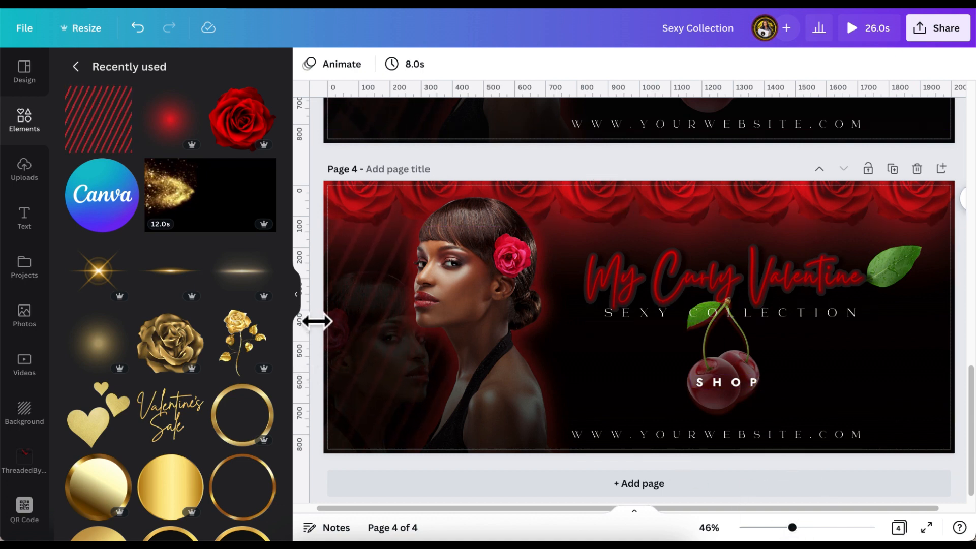
Examine the whole page 4 banner at 62% zoom with the elements list hidden.
click(304, 300)
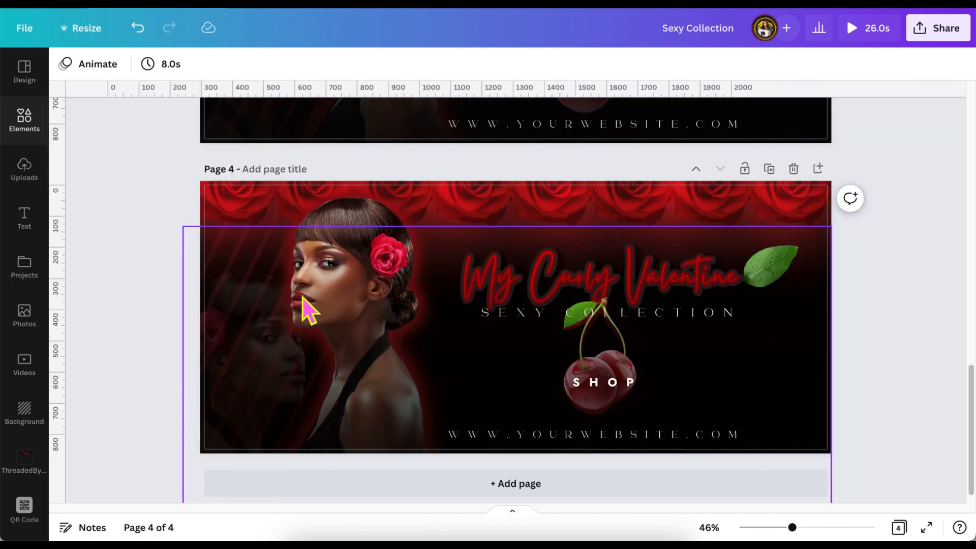
click(797, 527)
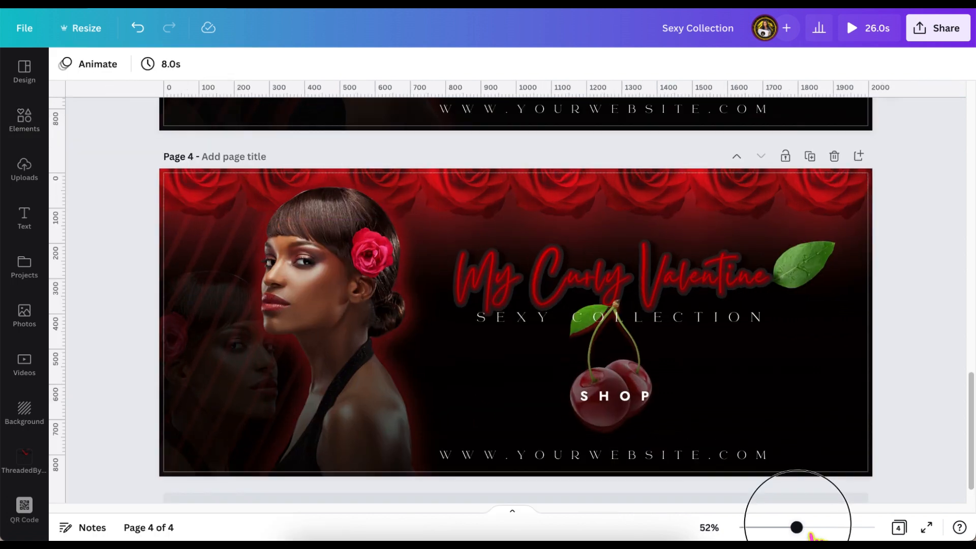
drag(798, 527, 802, 527)
scroll(923, 438, down, 2)
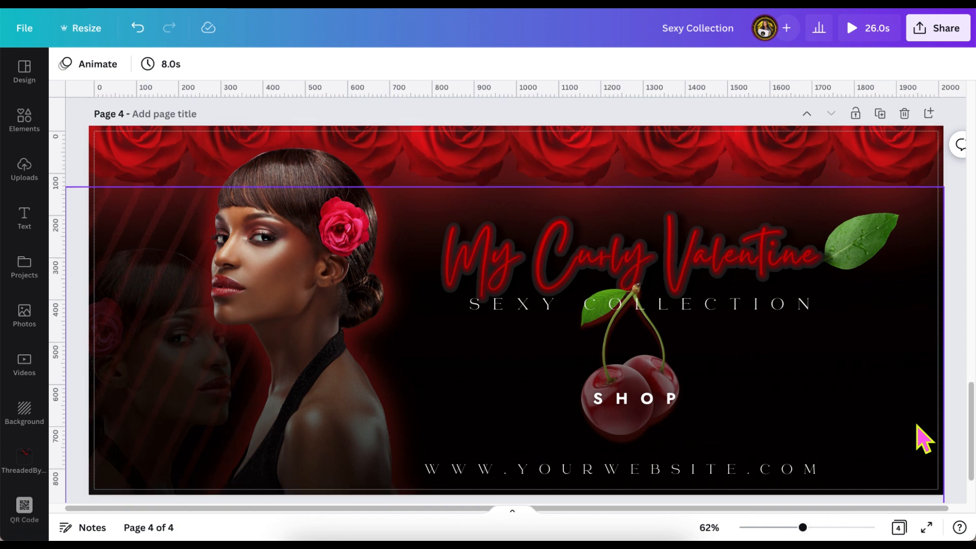